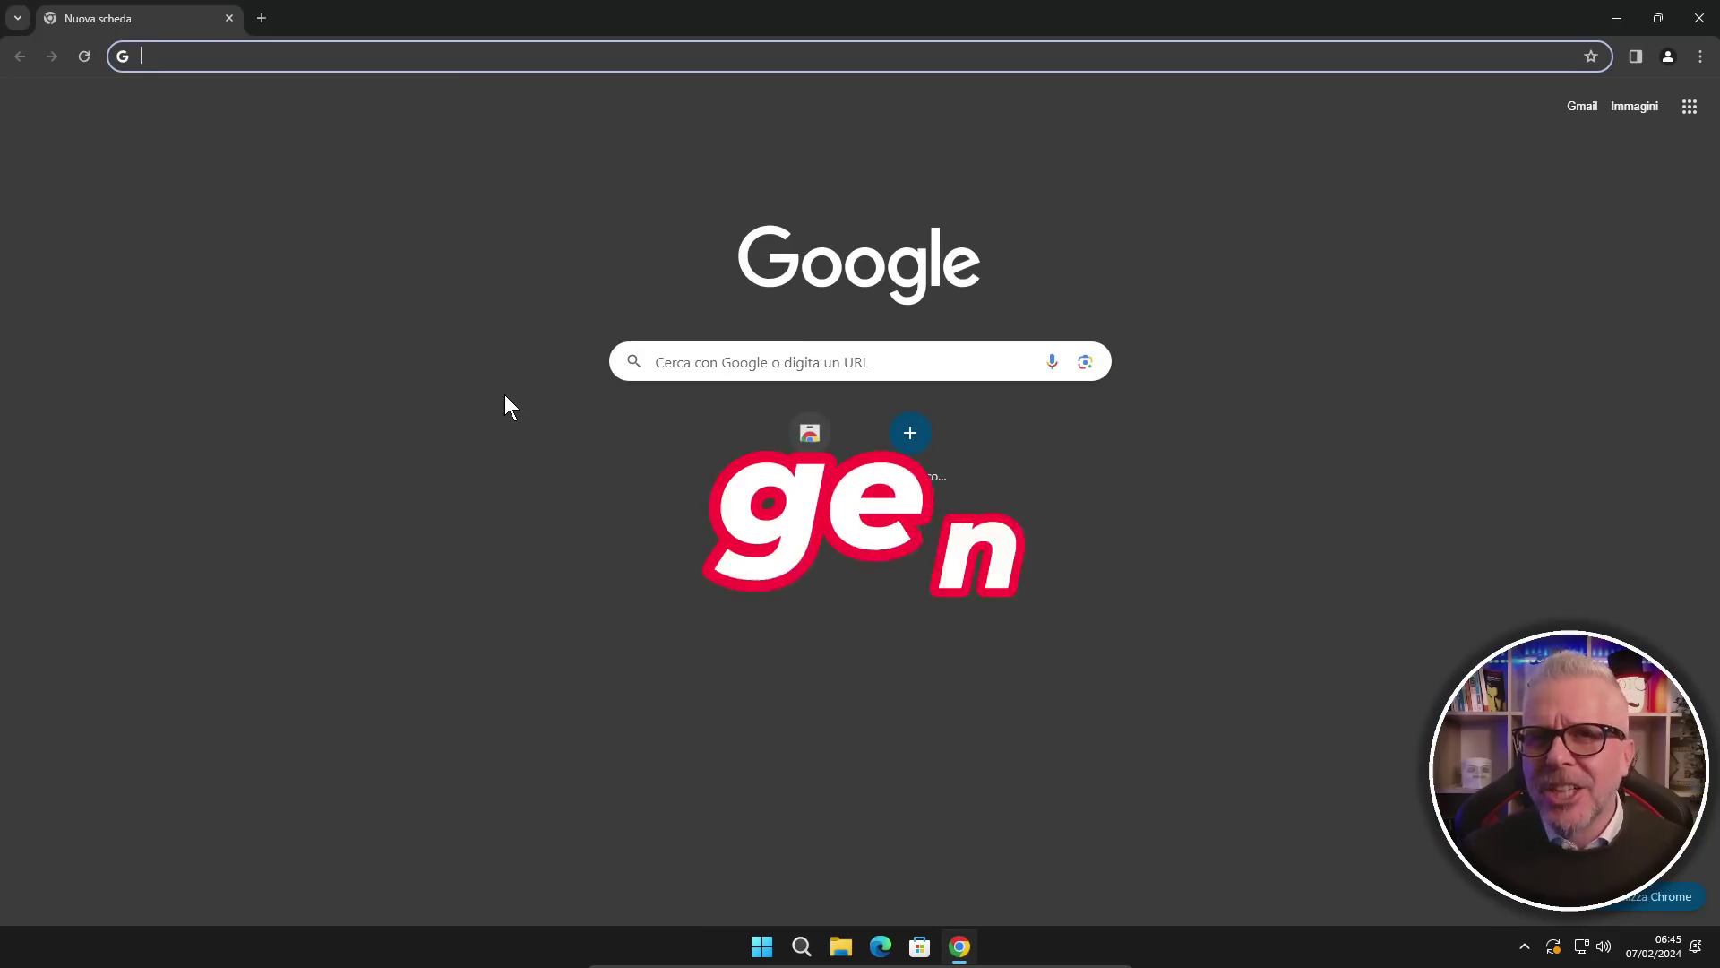
# Search Google for "gentiluomo digitale" and open the Downloads page of the Gentiluomo Digitale website.
pyautogui.click(797, 362)
pyautogui.write('gentiluomo digitale')
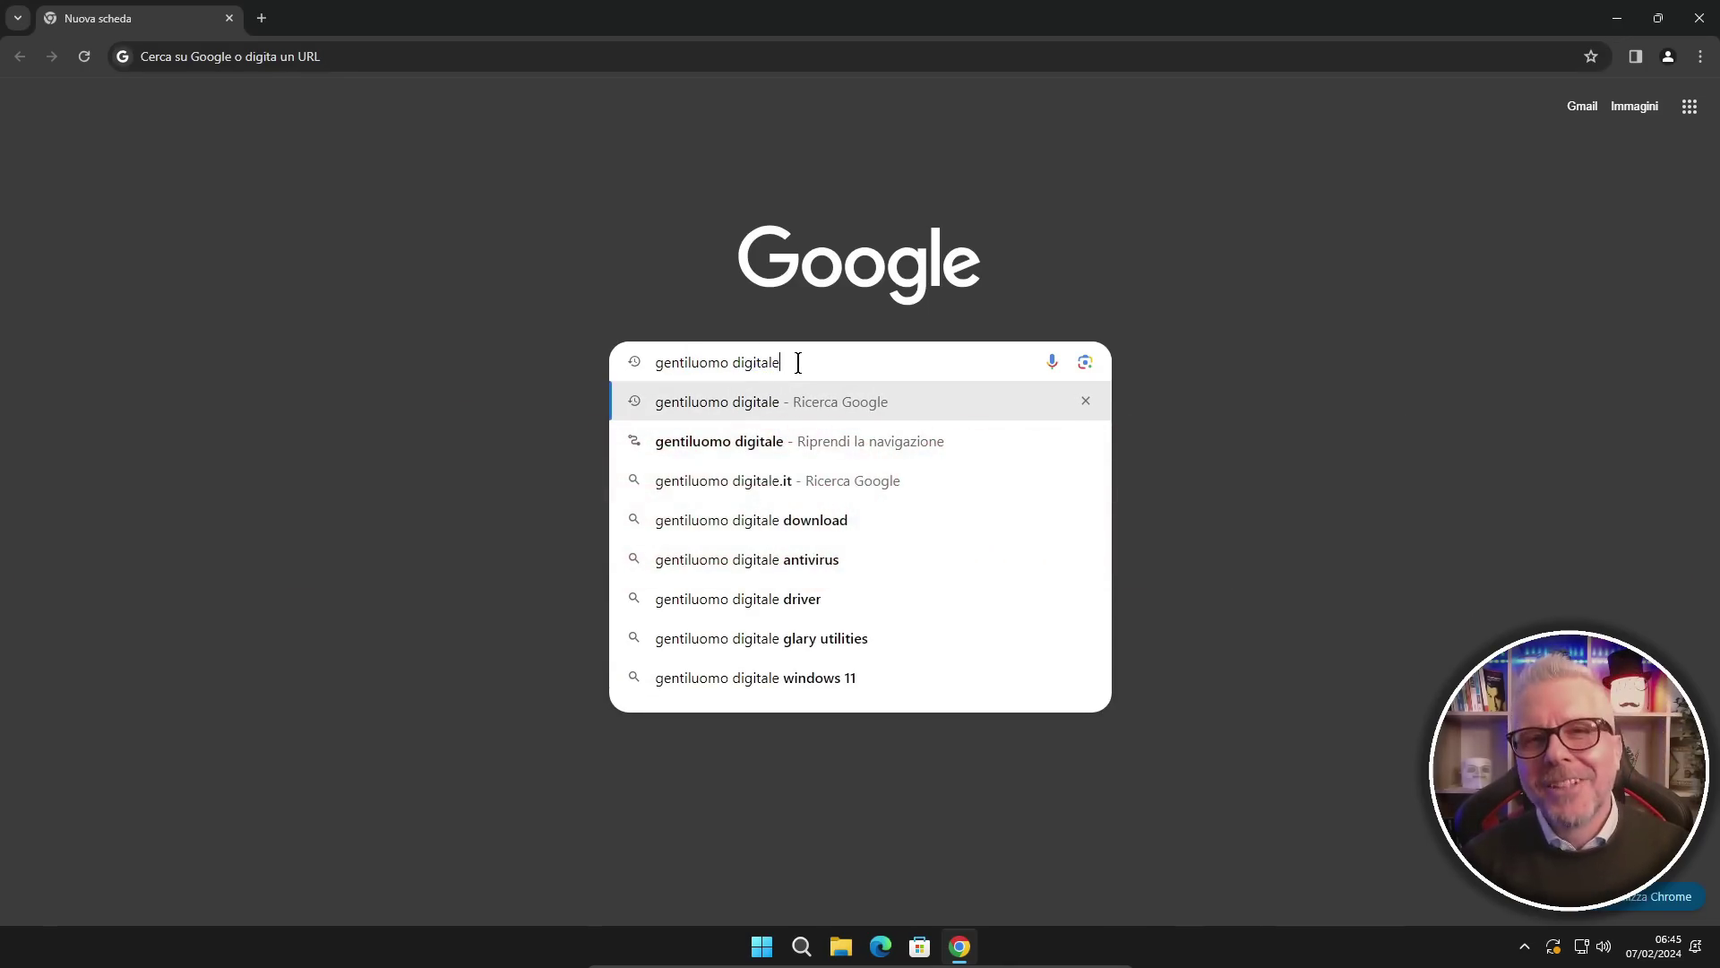
pyautogui.press('Return')
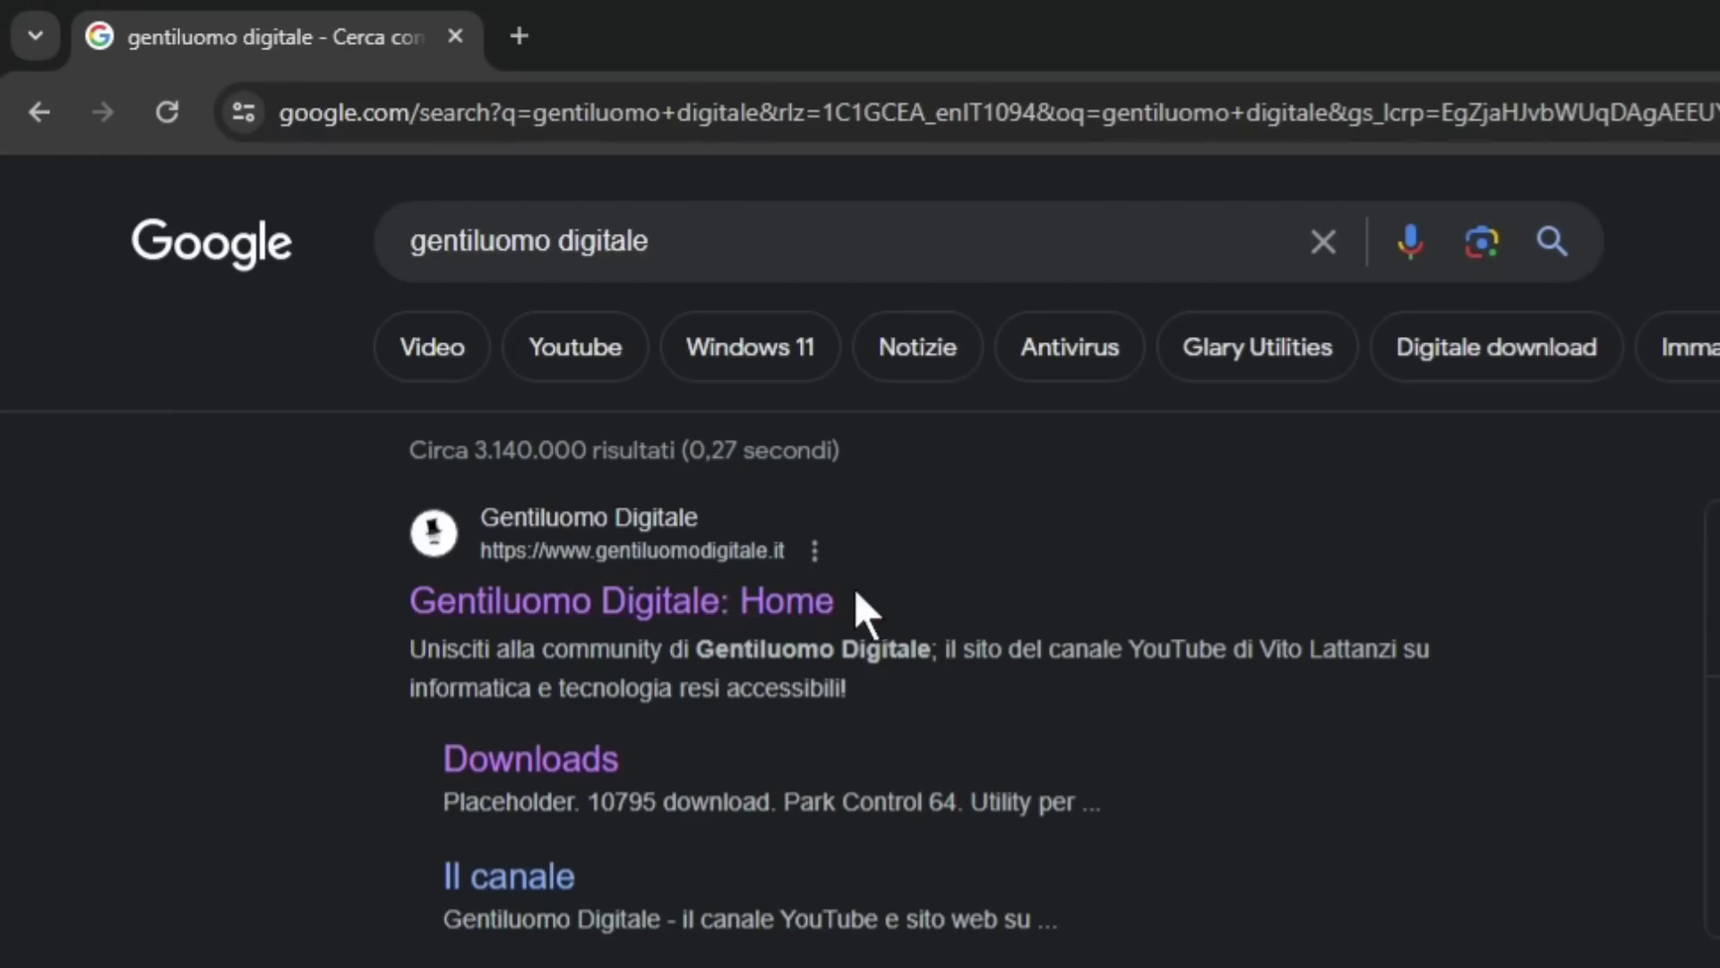
pyautogui.click(672, 616)
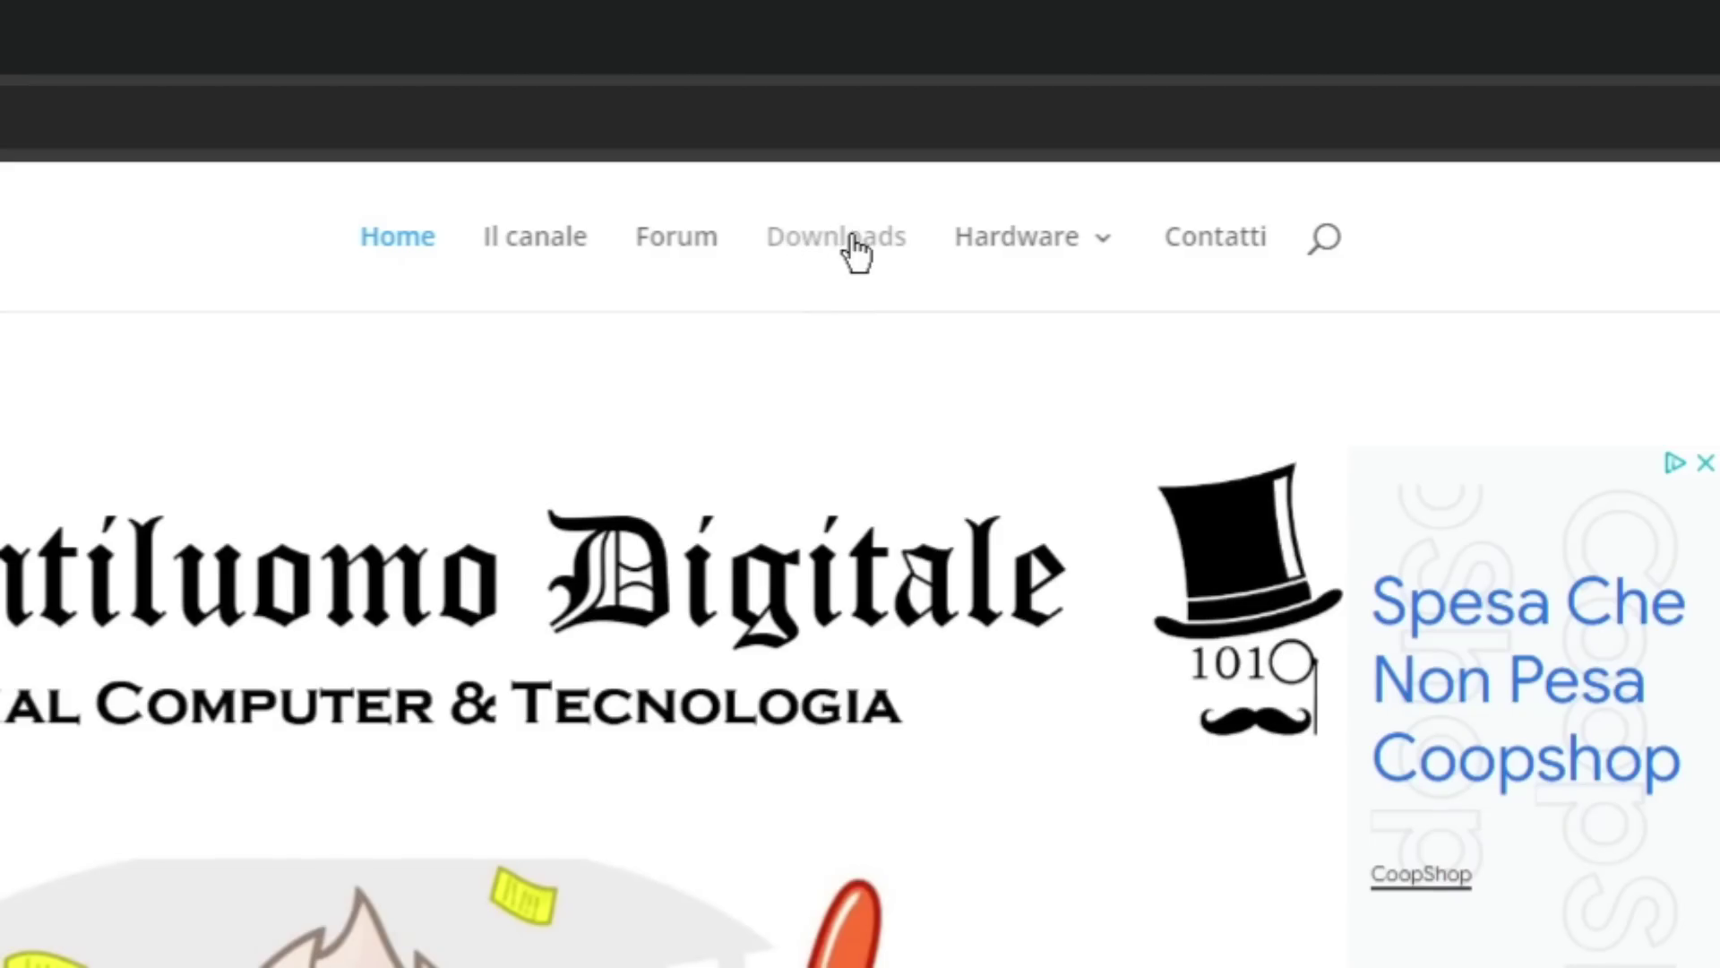
pyautogui.click(848, 245)
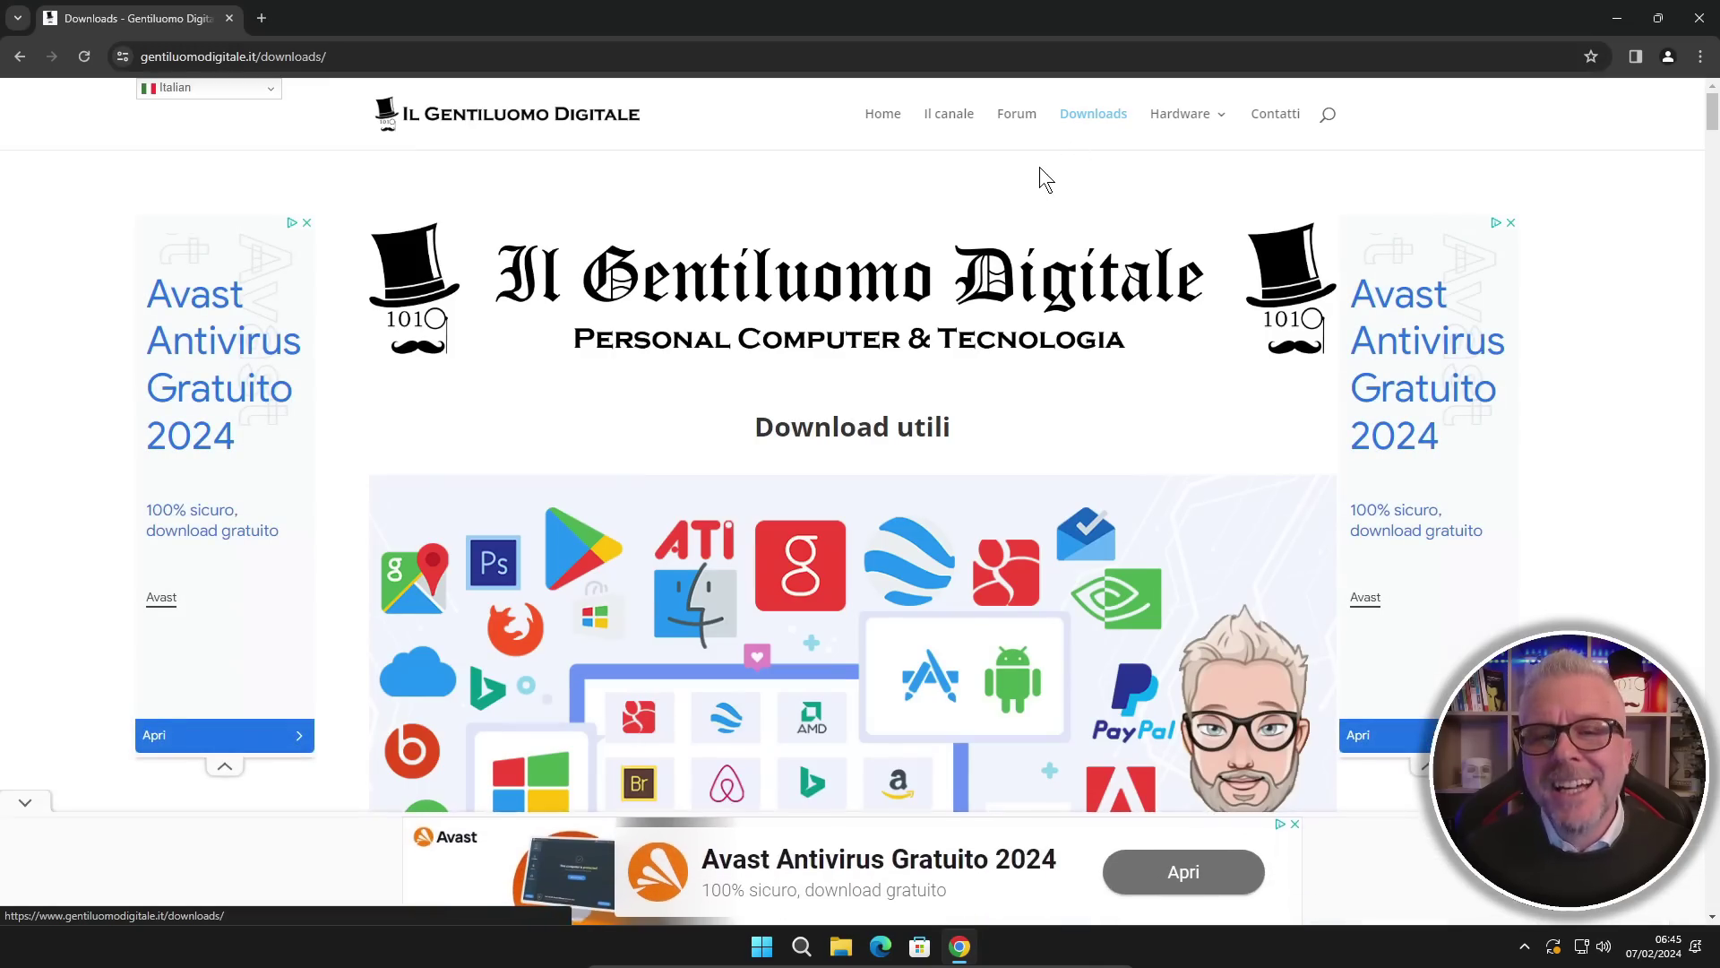
# Download the Super God Mode archive, open Super-God-Mode-2.0.zip and close the browser.
pyautogui.scroll(-7, 1035, 172)
pyautogui.scroll(-5, 1005, 180)
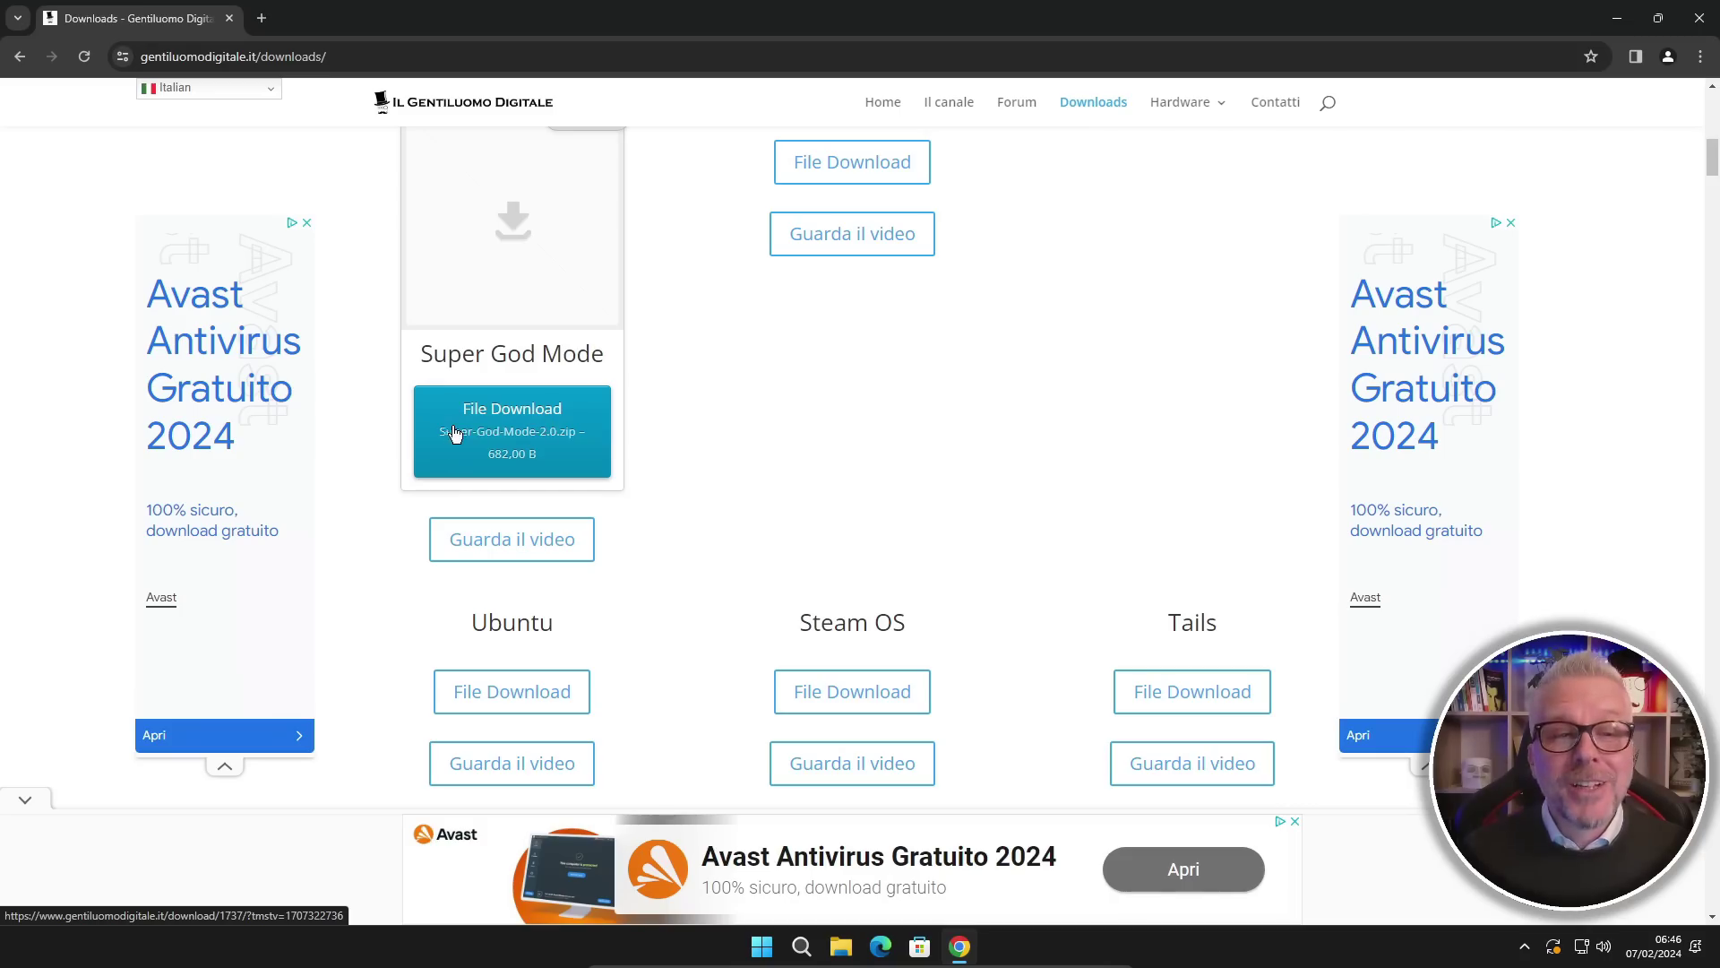
pyautogui.click(508, 431)
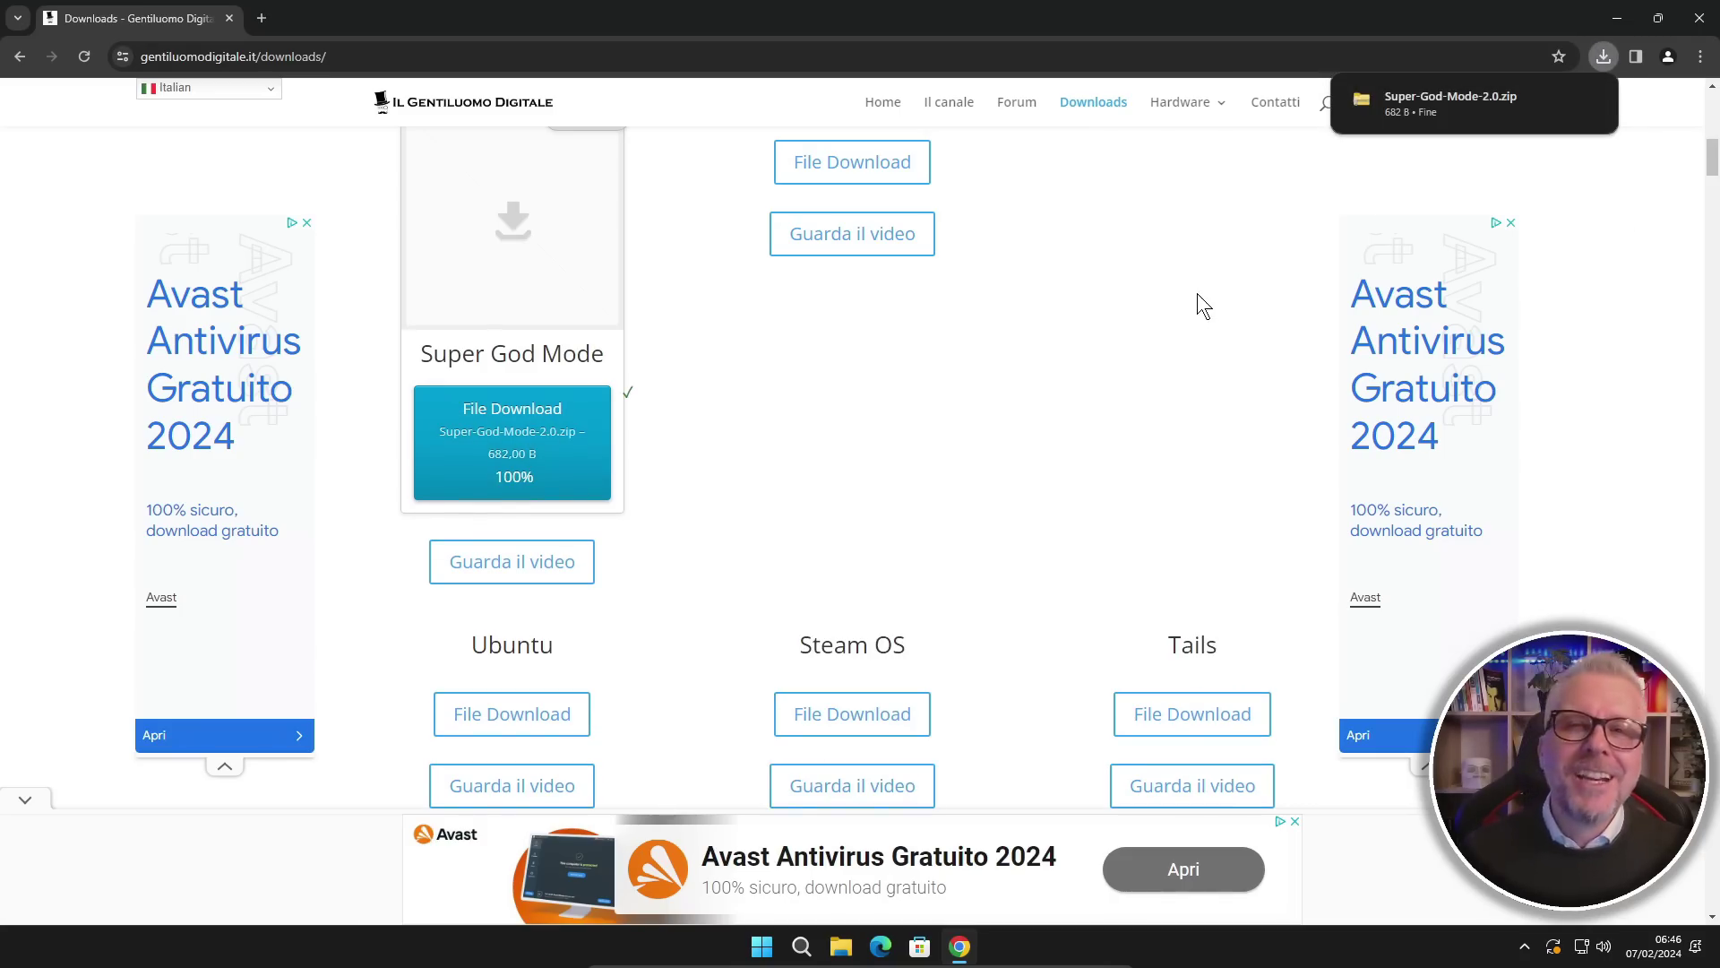
pyautogui.moveTo(1449, 119)
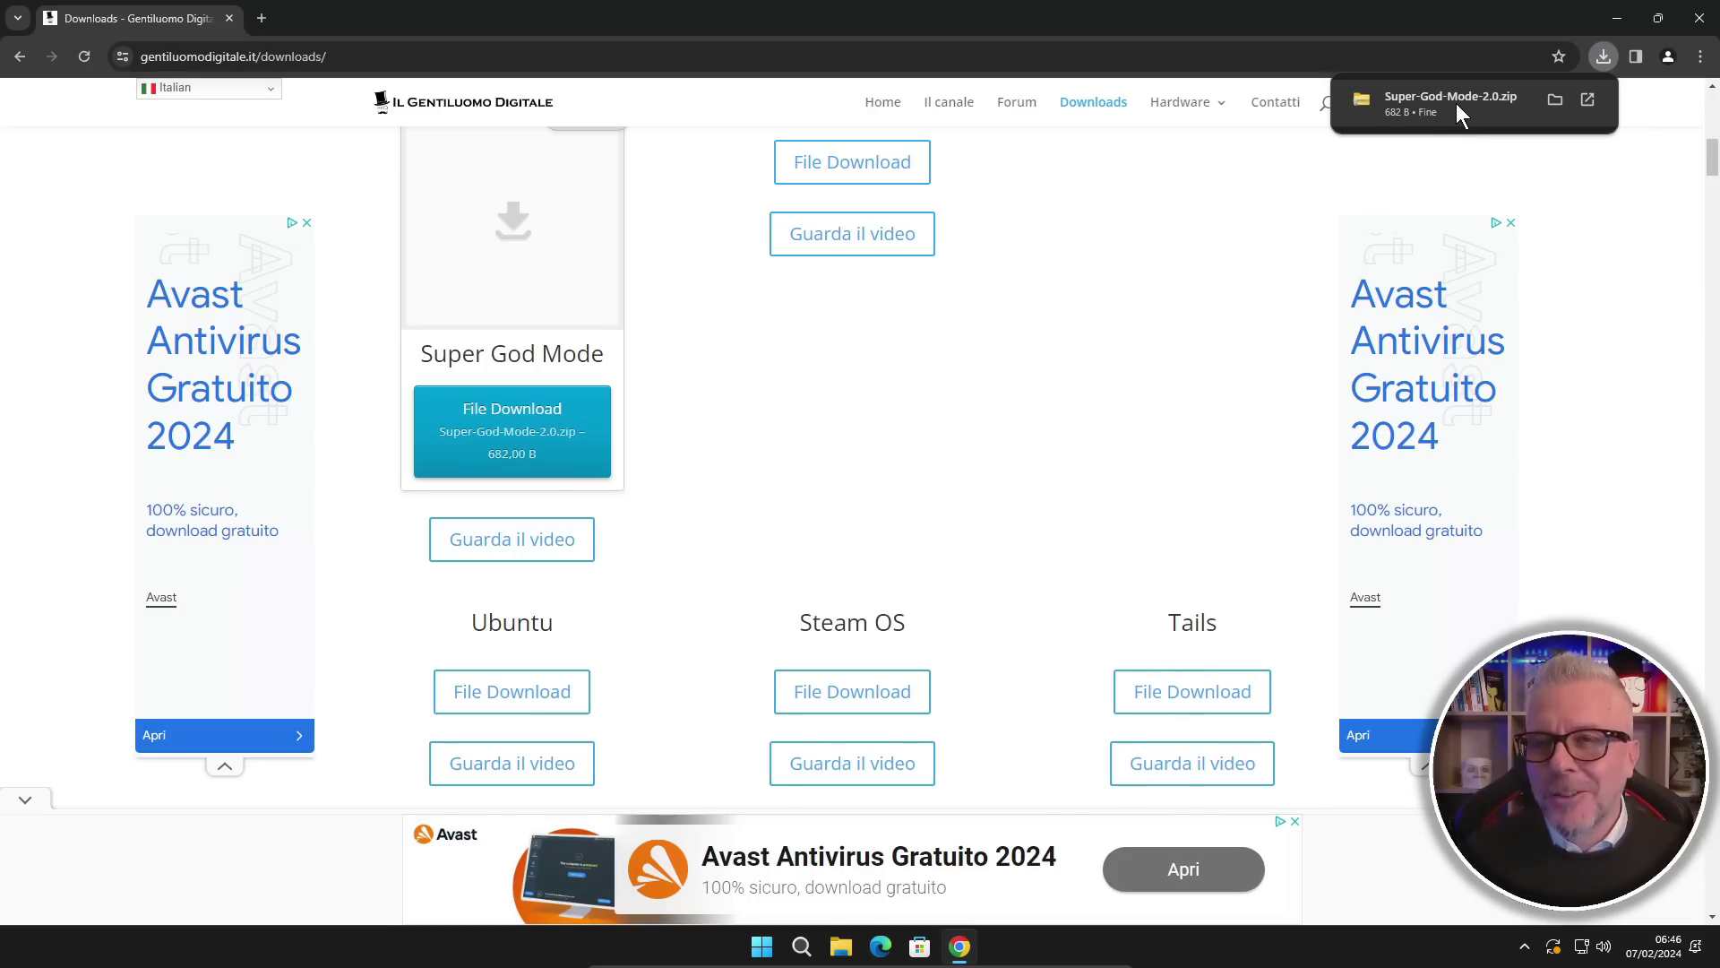
pyautogui.click(1455, 104)
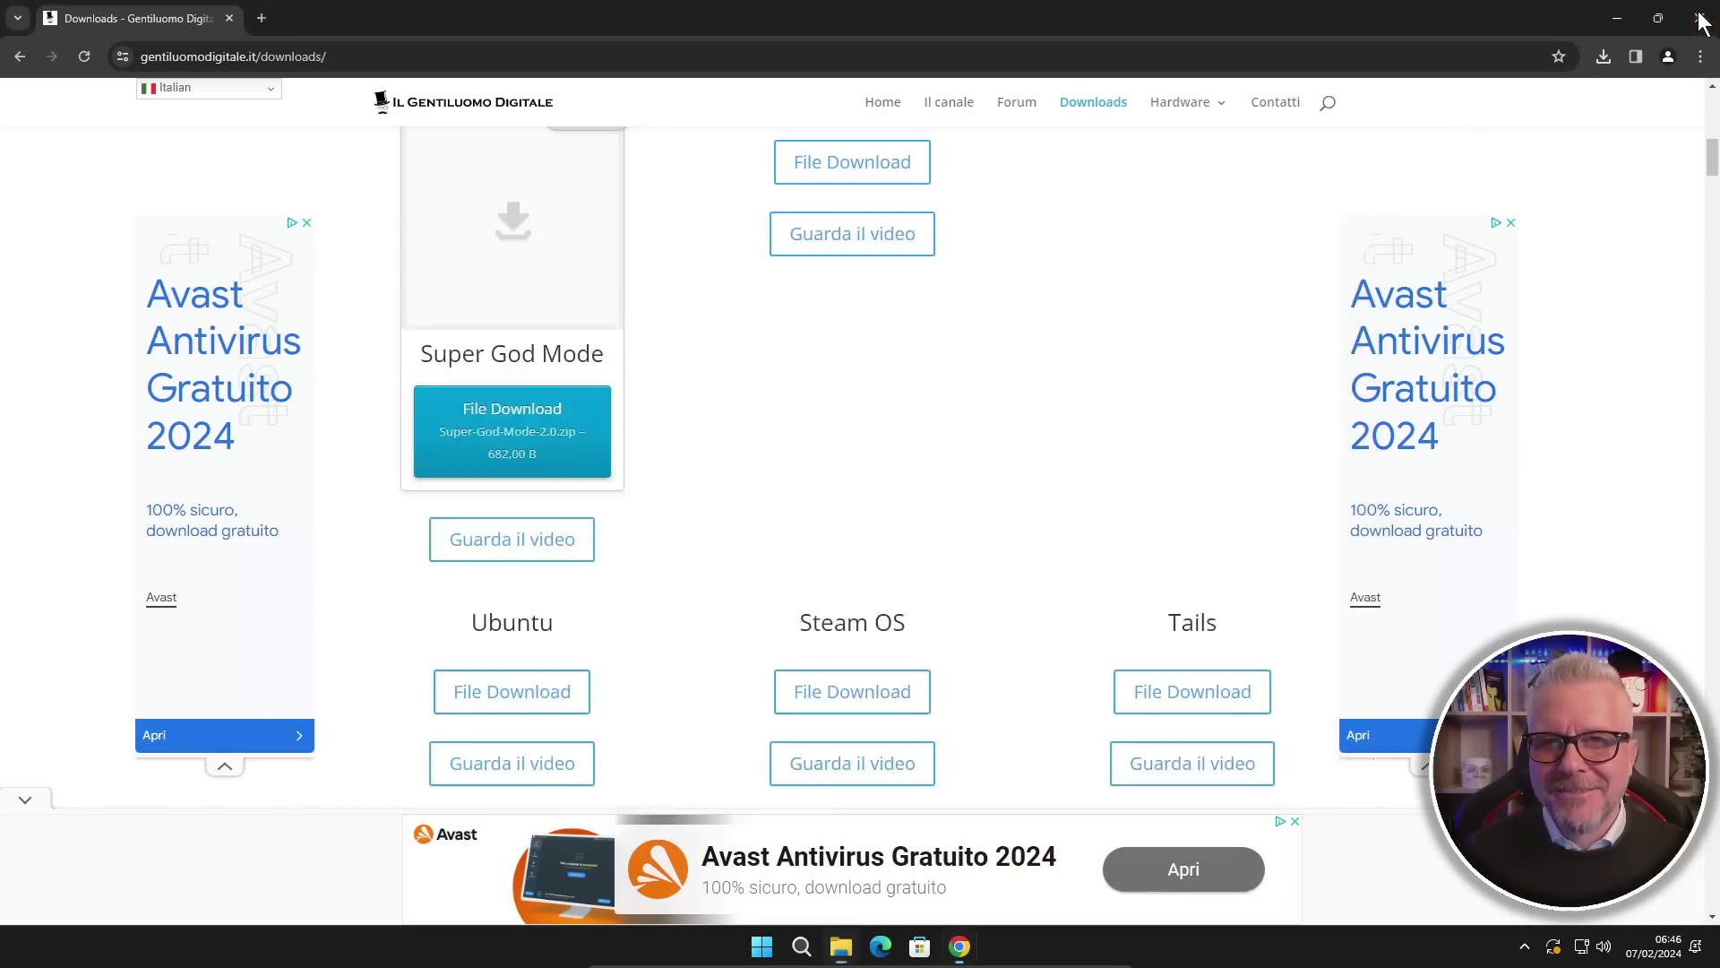
pyautogui.click(1702, 19)
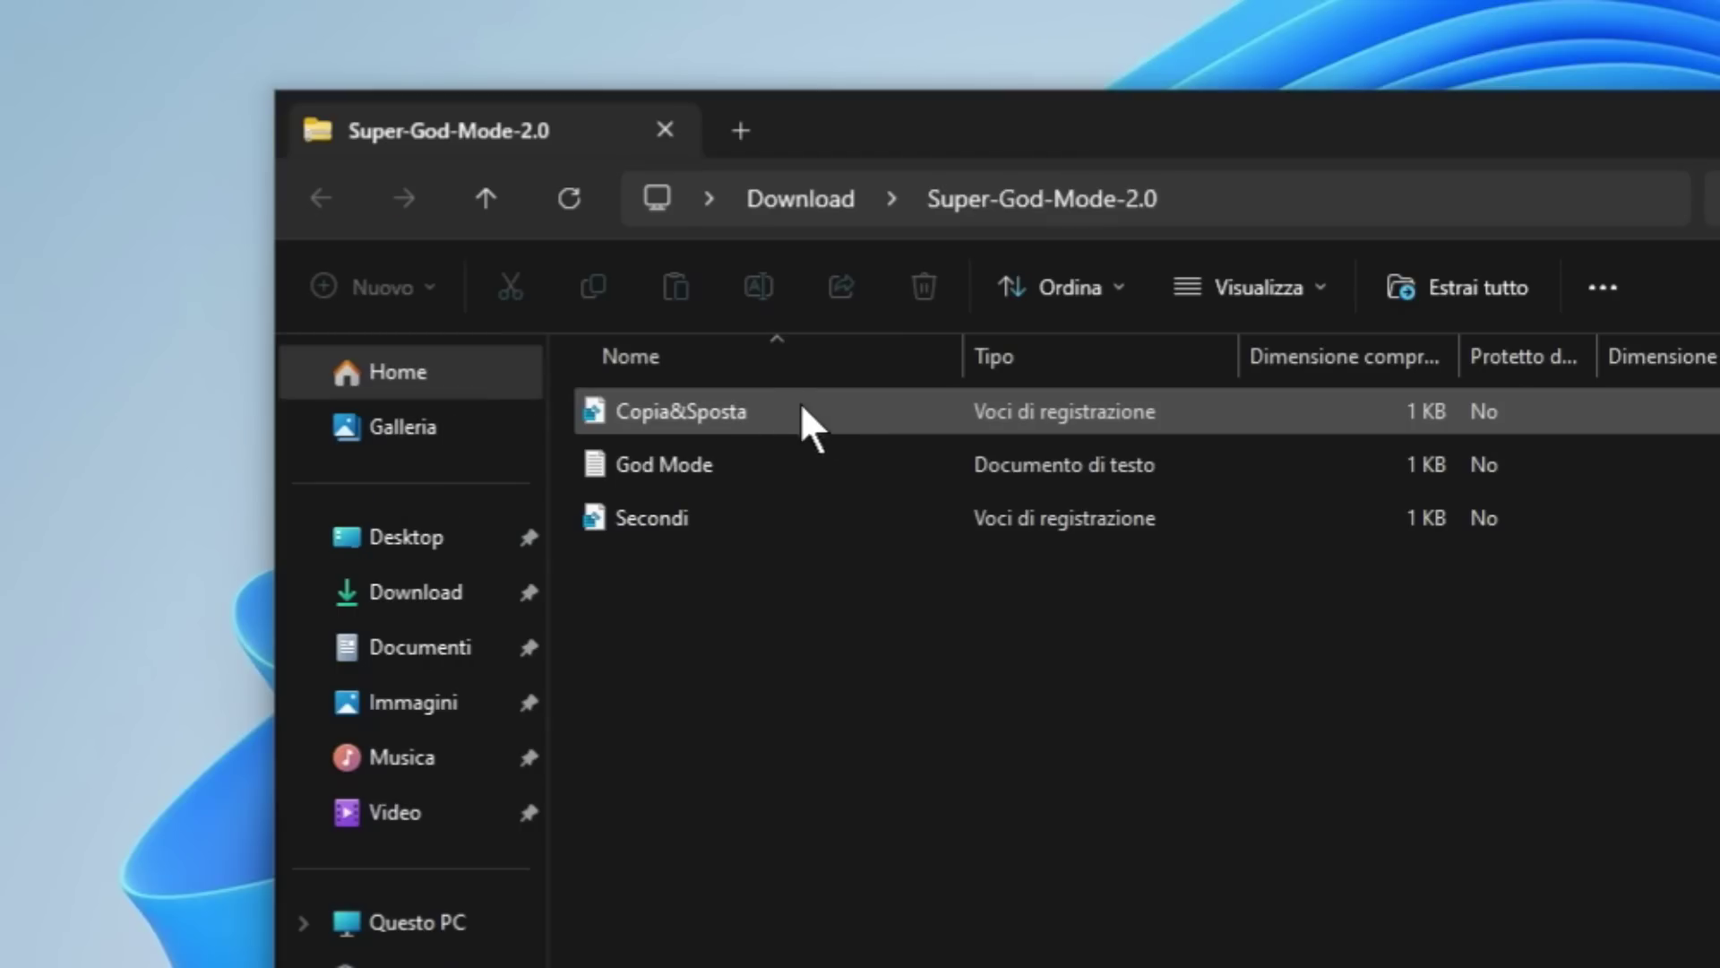
# Merge the Copia&Sposta registration file from the archive into the Windows registry, accepting all security confirmations.
pyautogui.doubleClick(778, 405)
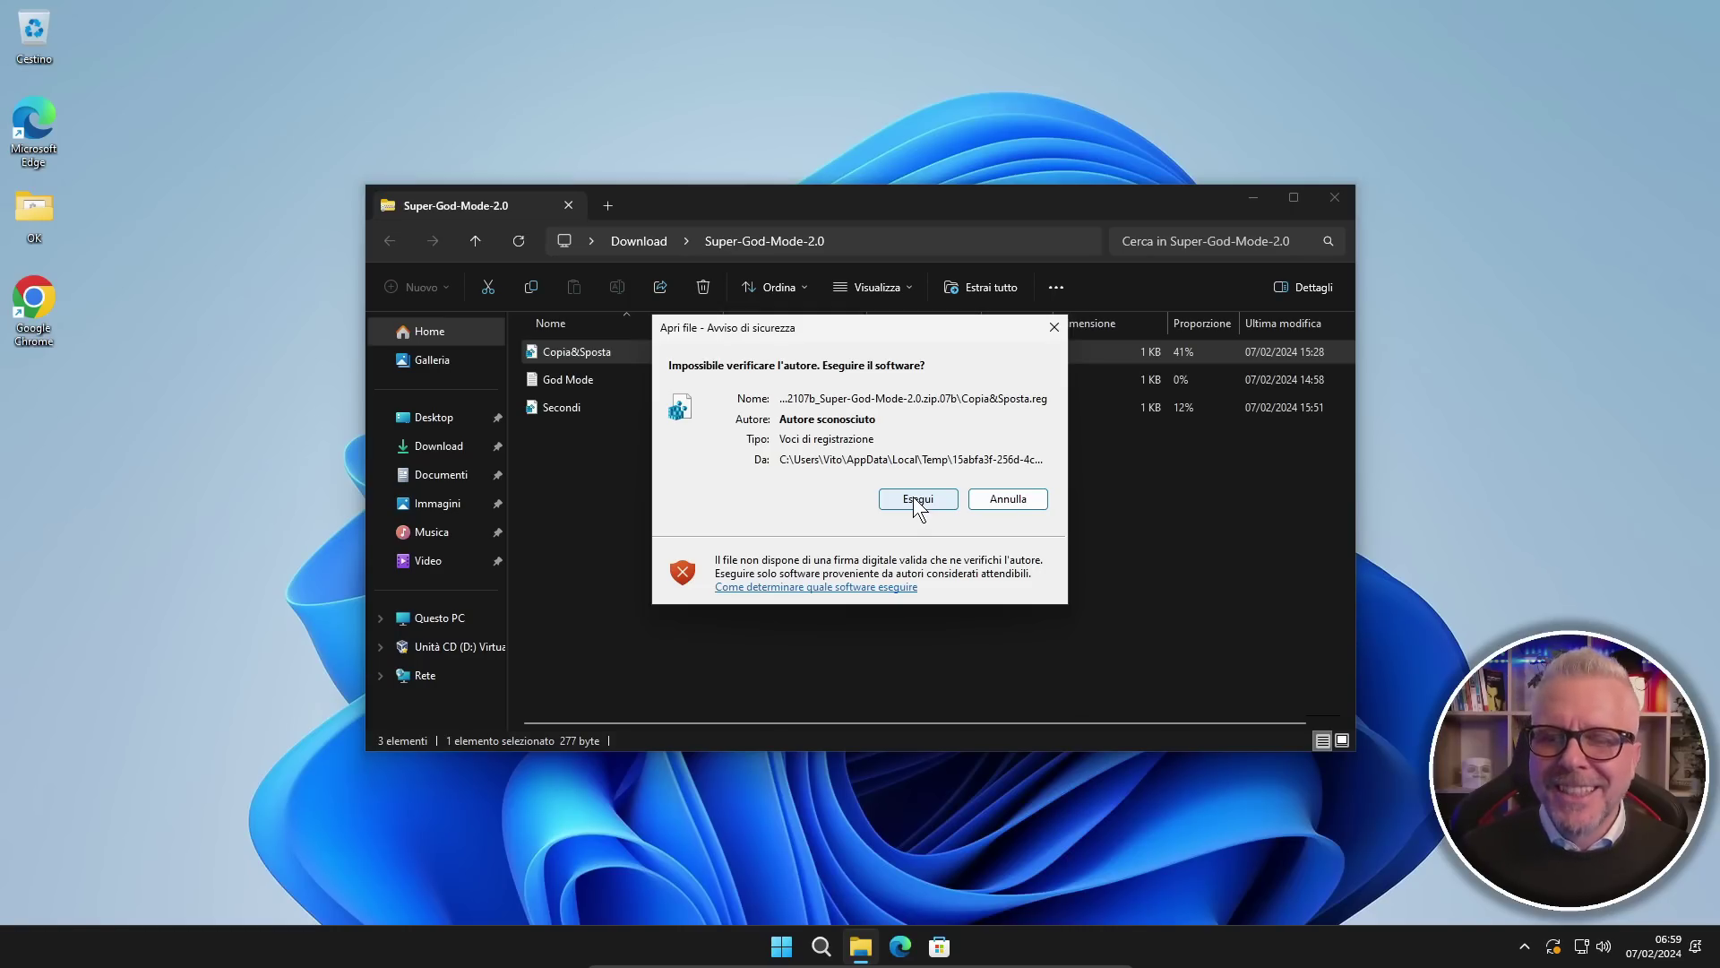
pyautogui.click(917, 499)
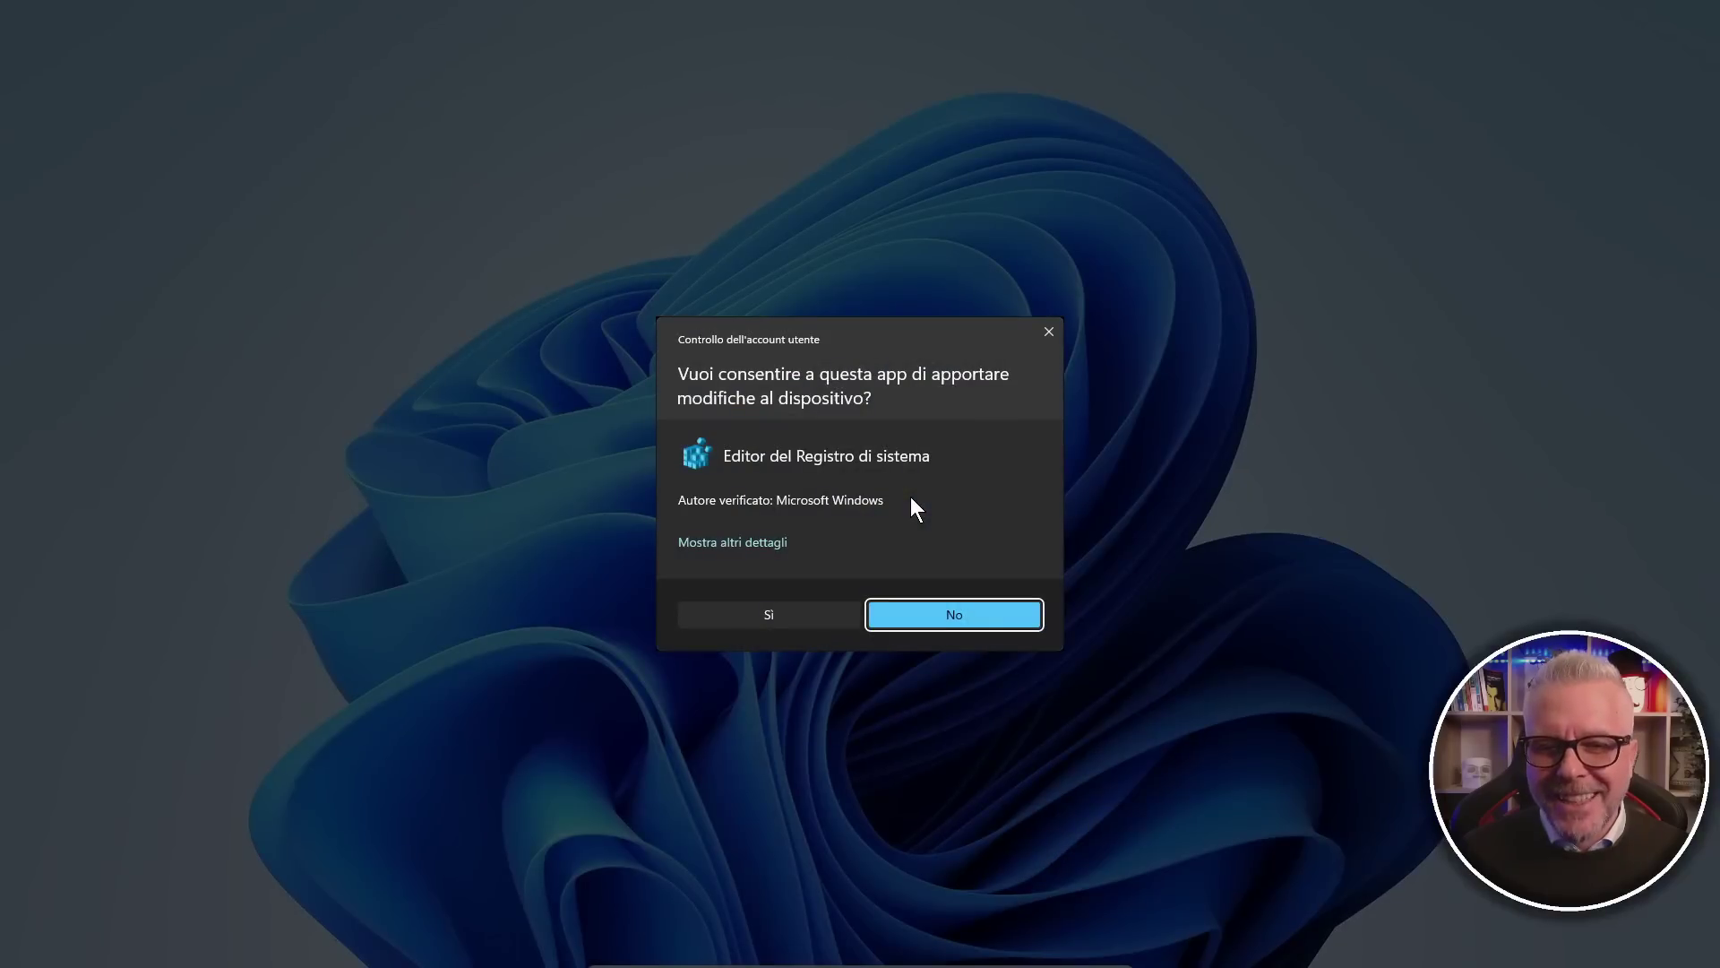
pyautogui.click(760, 617)
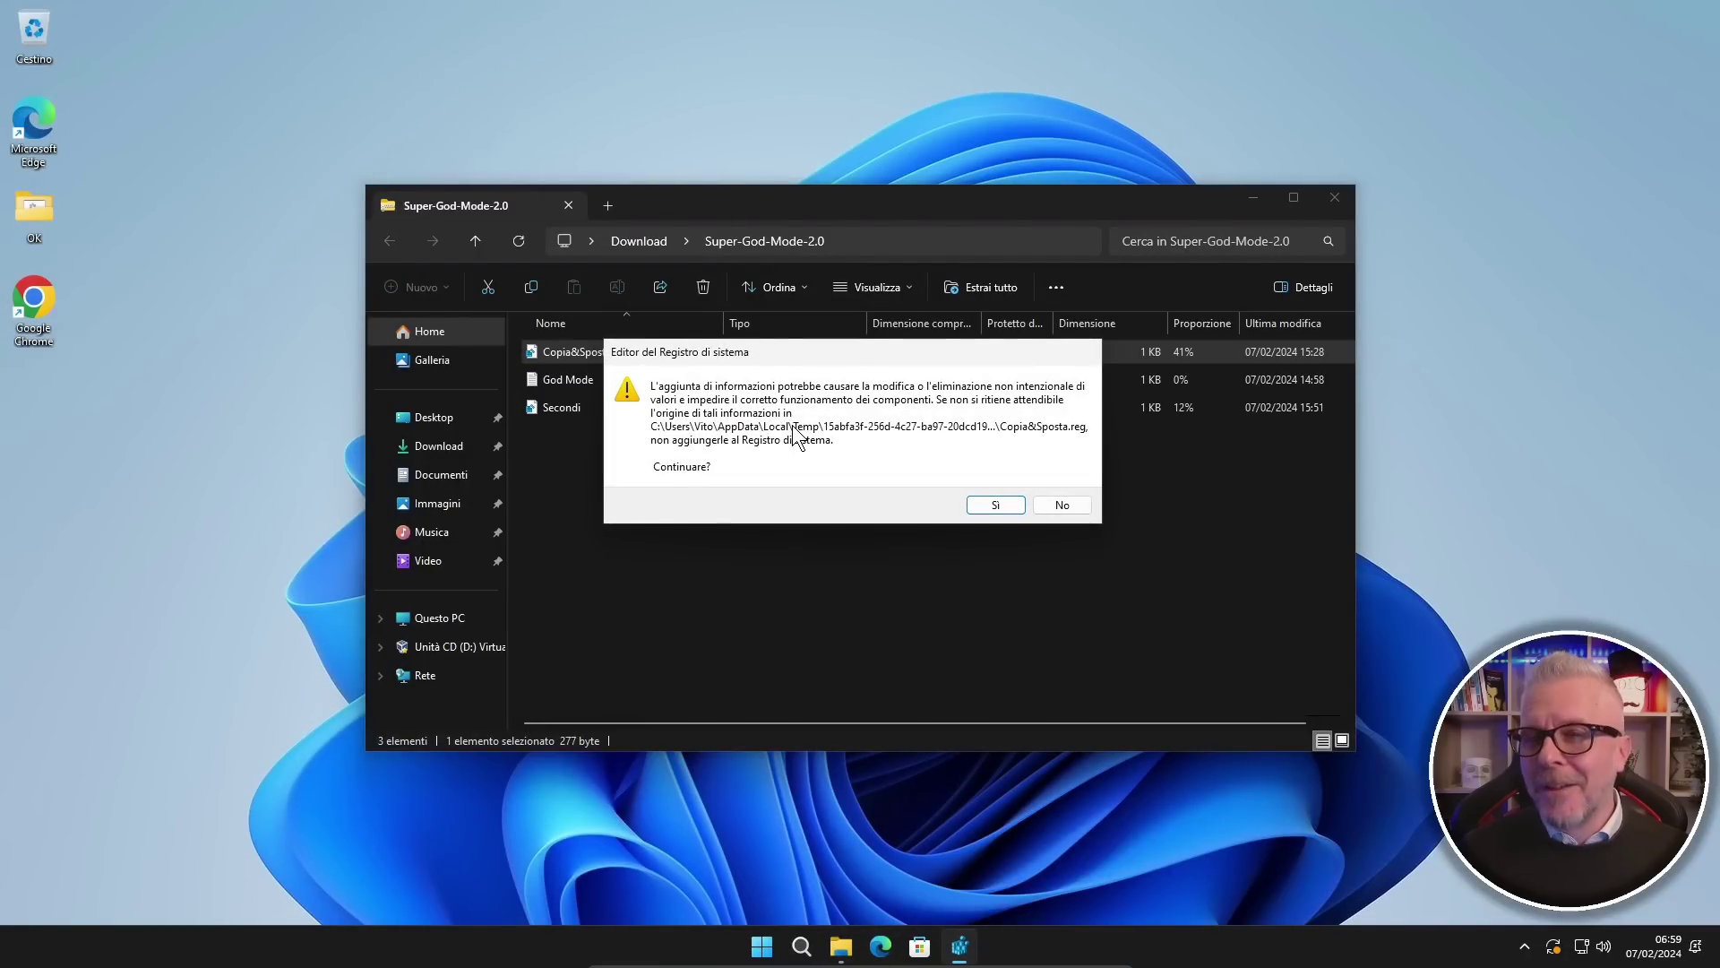
pyautogui.click(993, 503)
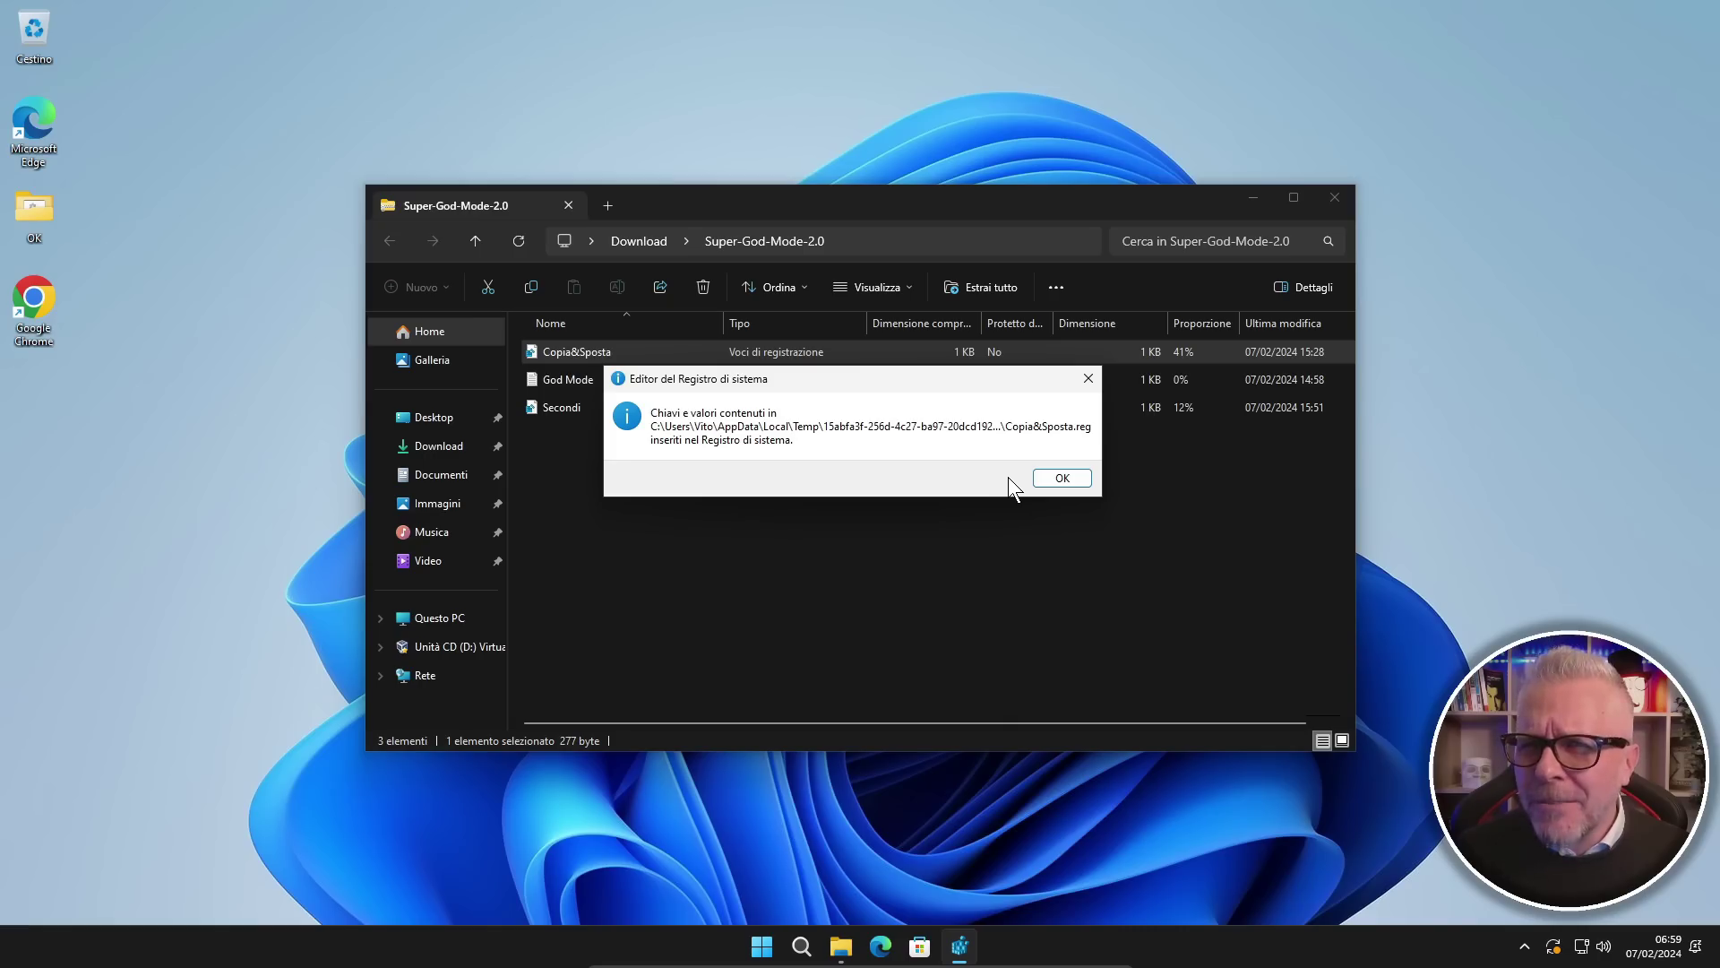
pyautogui.click(1057, 478)
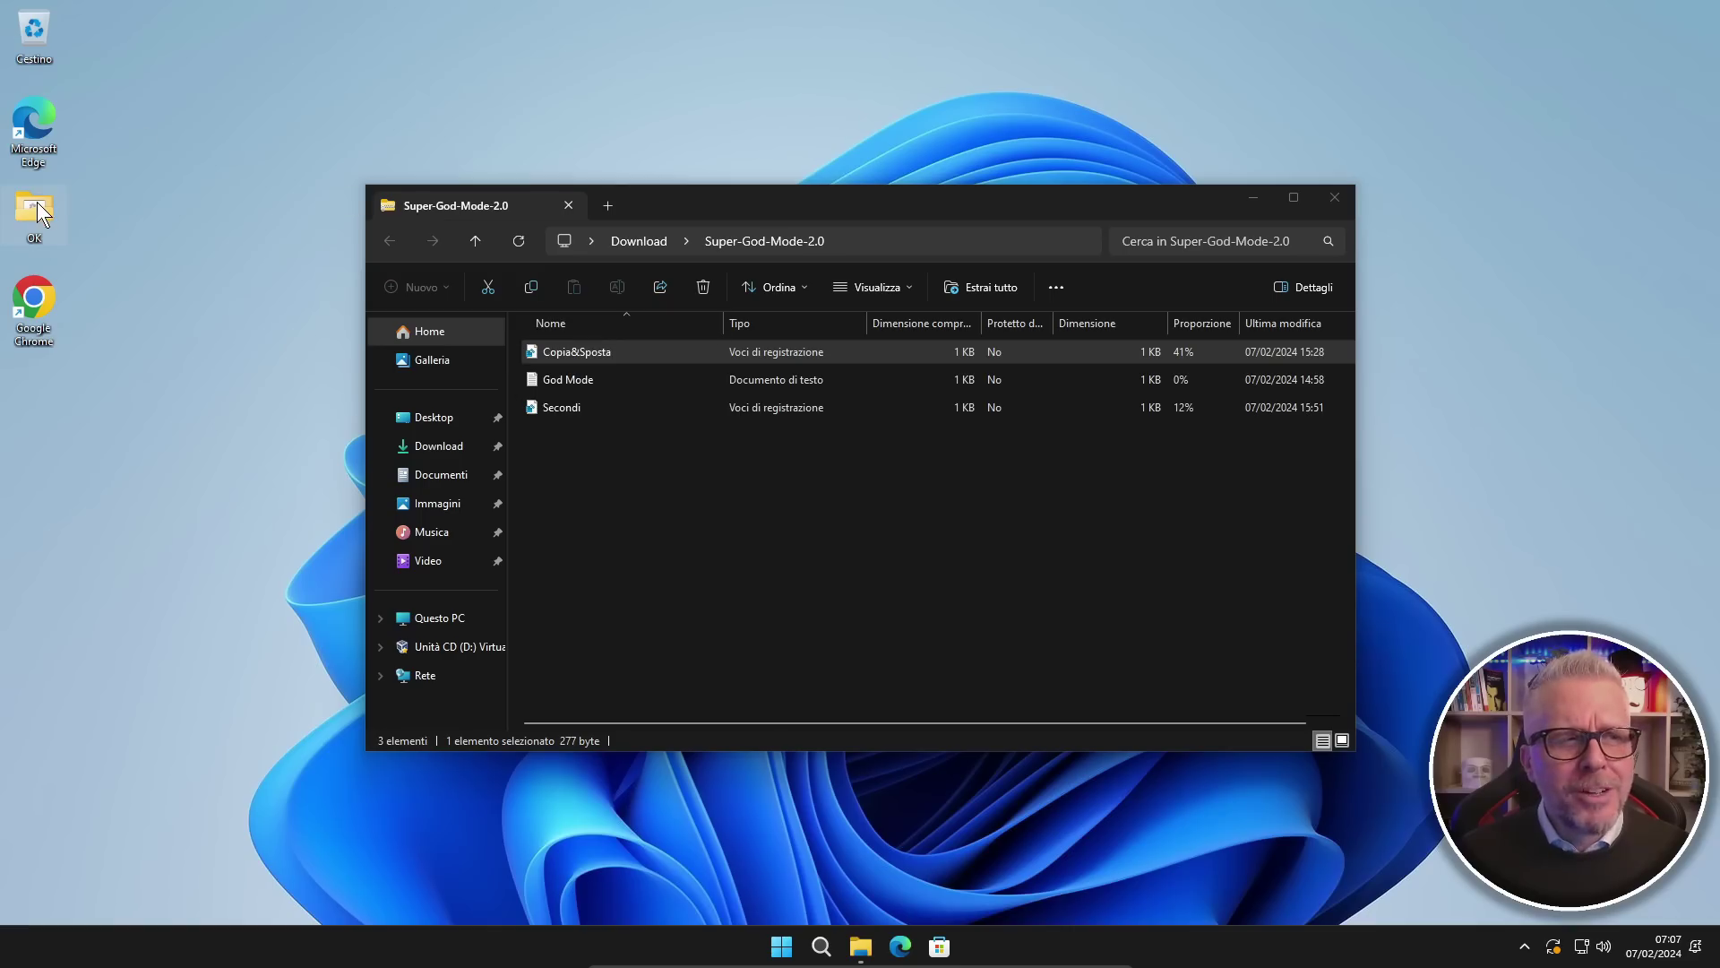
# Copy the OK folder from the desktop into Documenti with the classic "Copia nella cartella" command.
pyautogui.moveTo(35, 201)
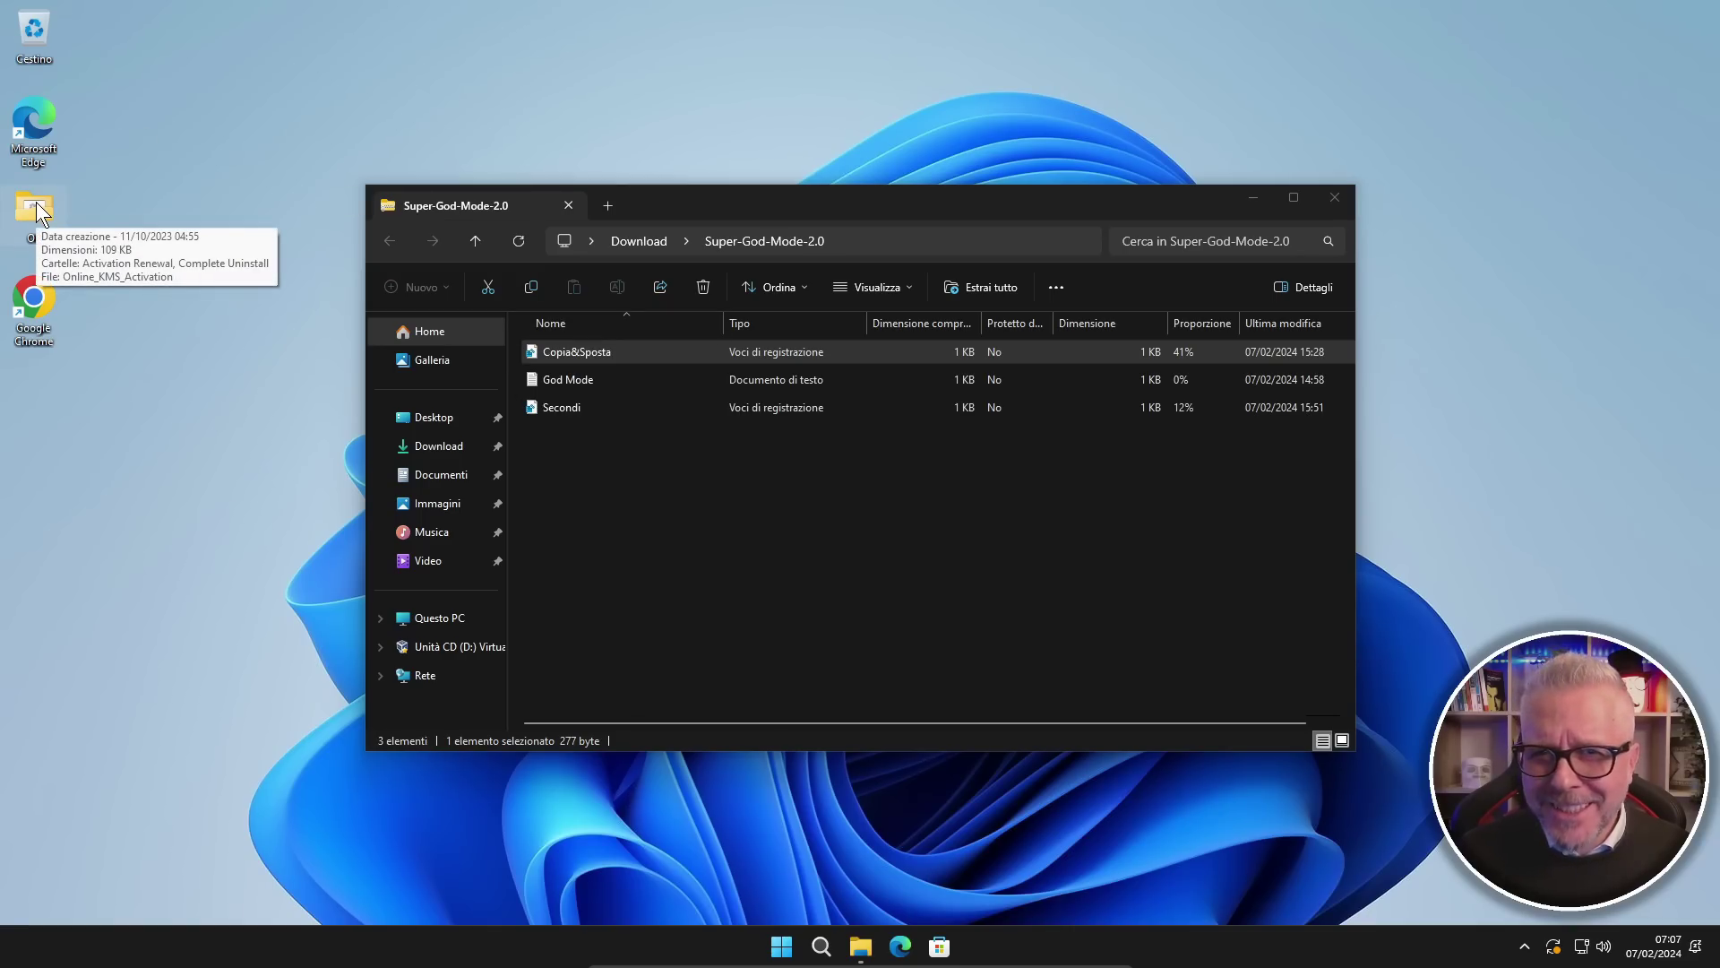
pyautogui.rightClick(36, 202)
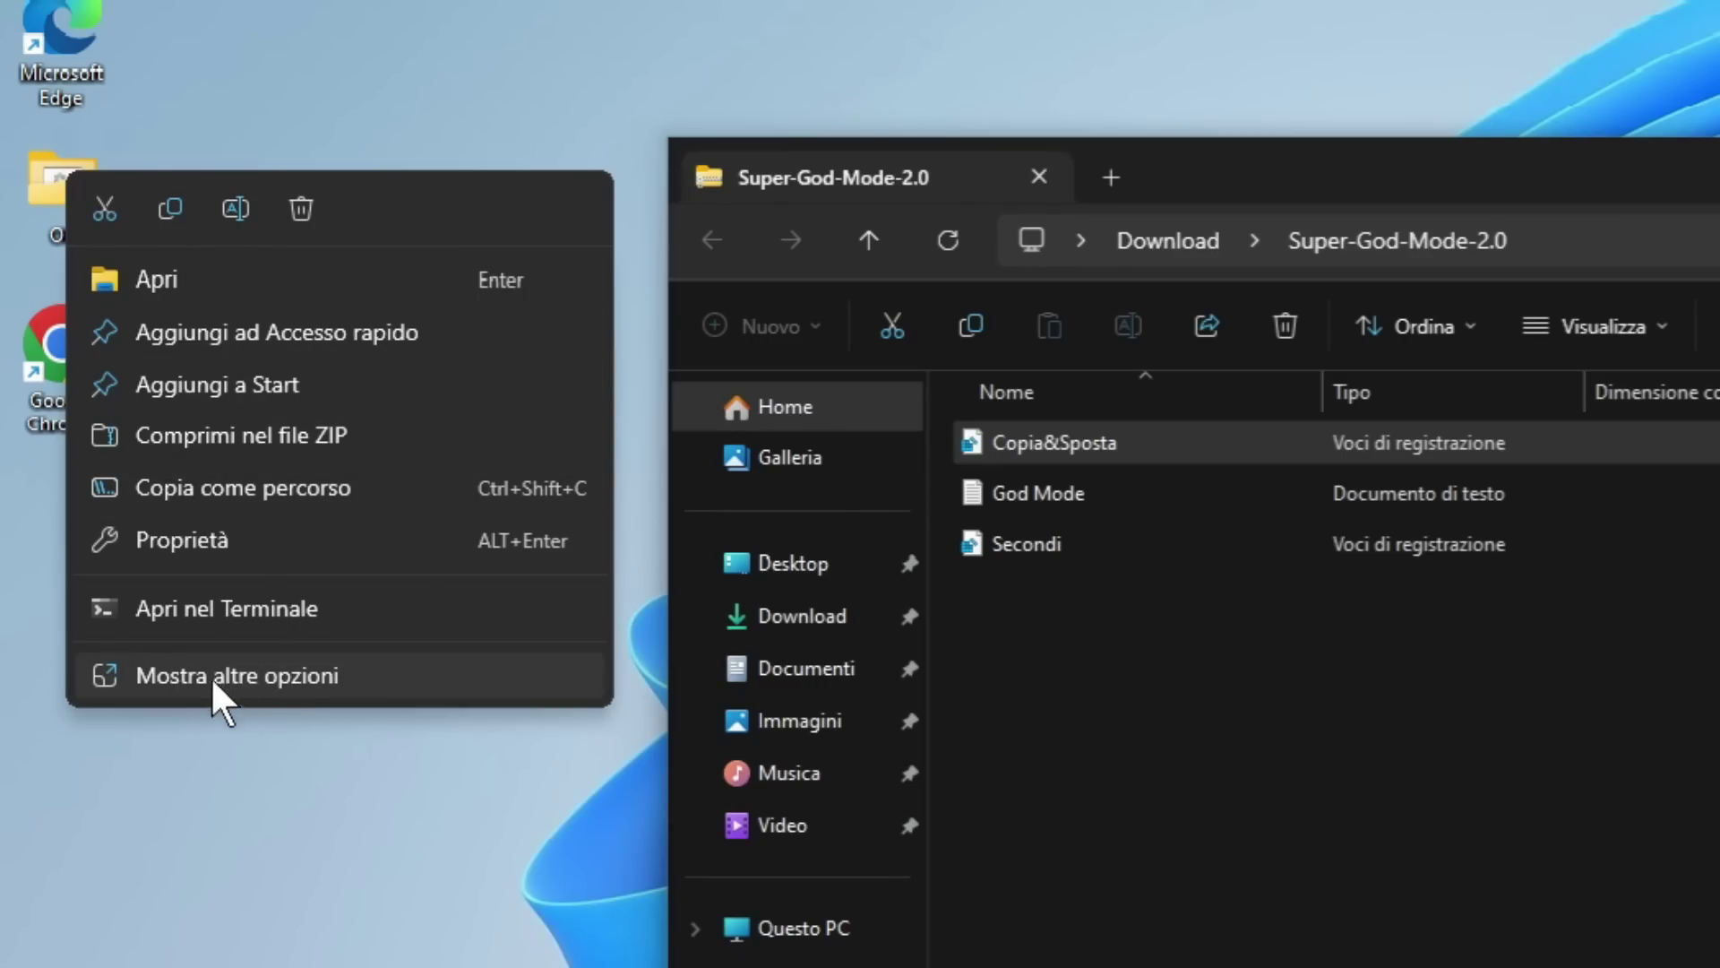
pyautogui.click(255, 683)
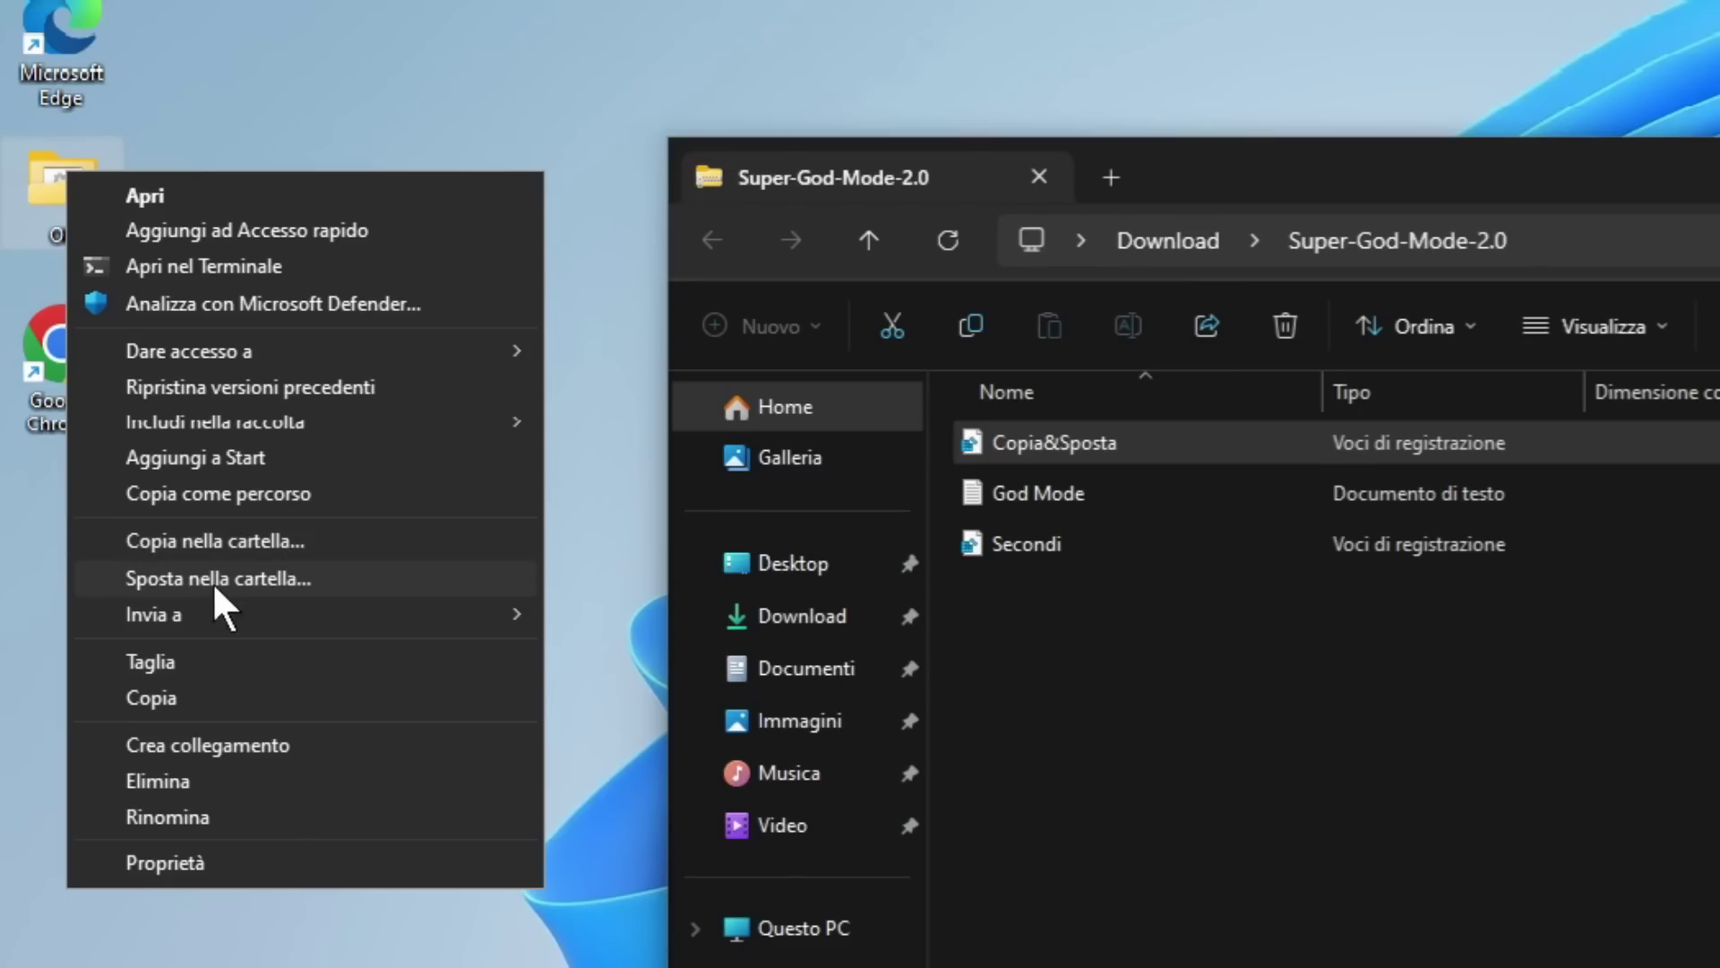
pyautogui.click(184, 541)
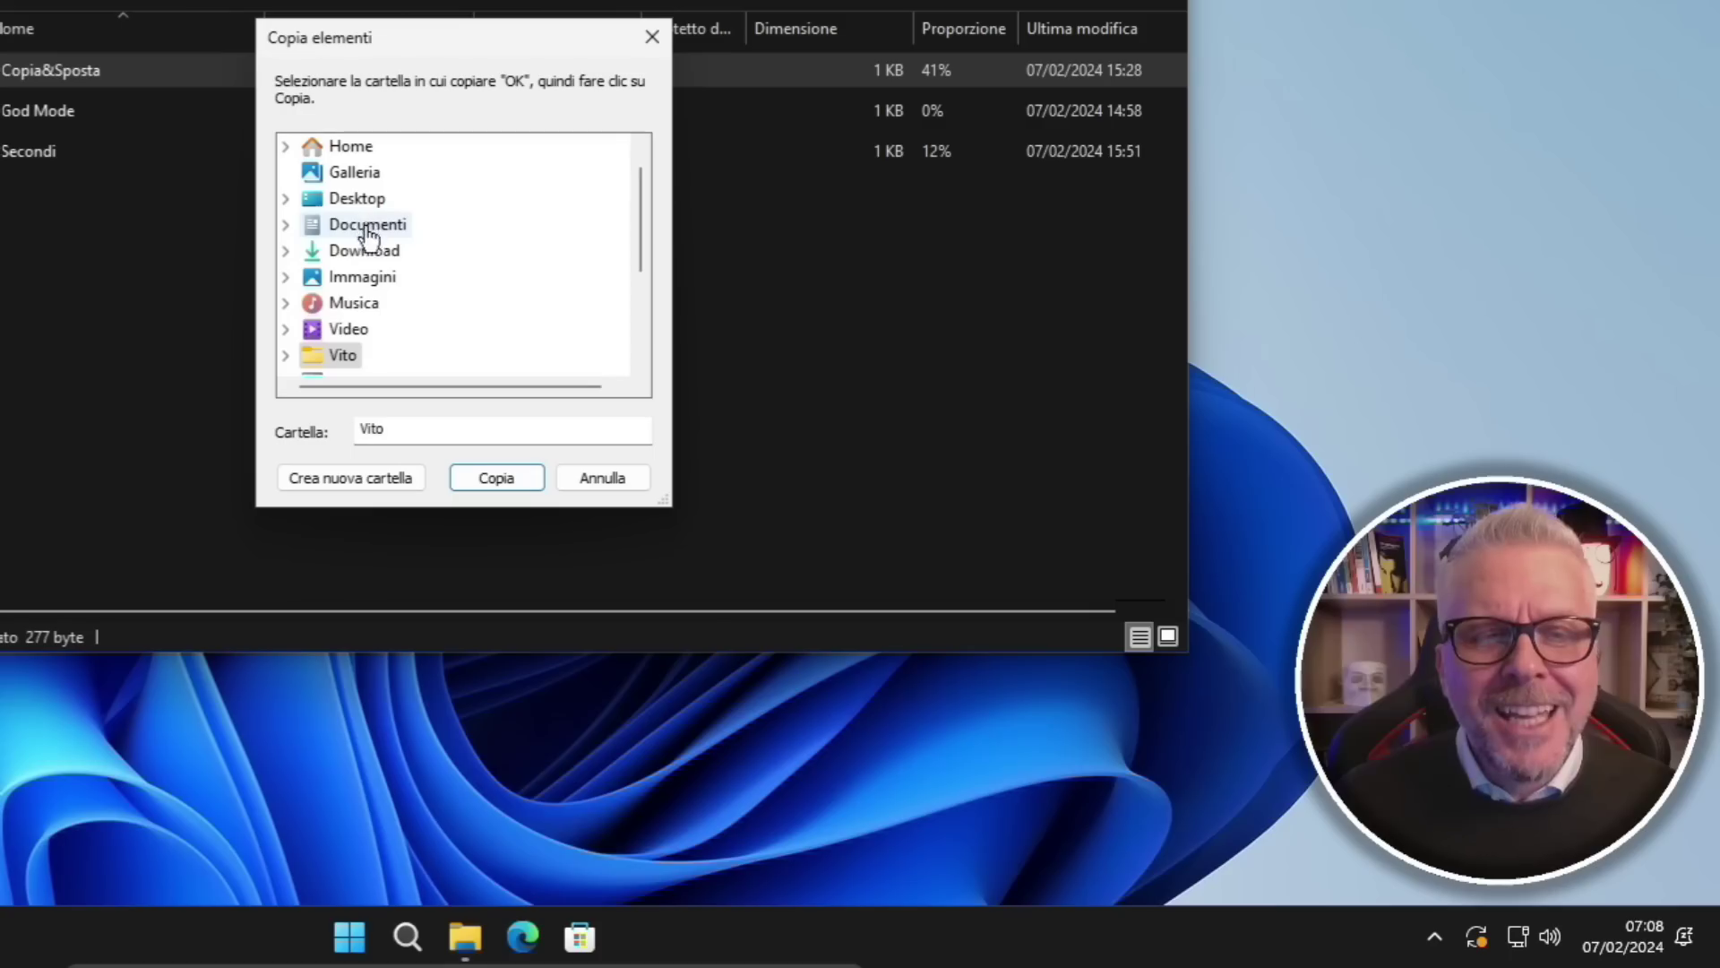
pyautogui.click(345, 232)
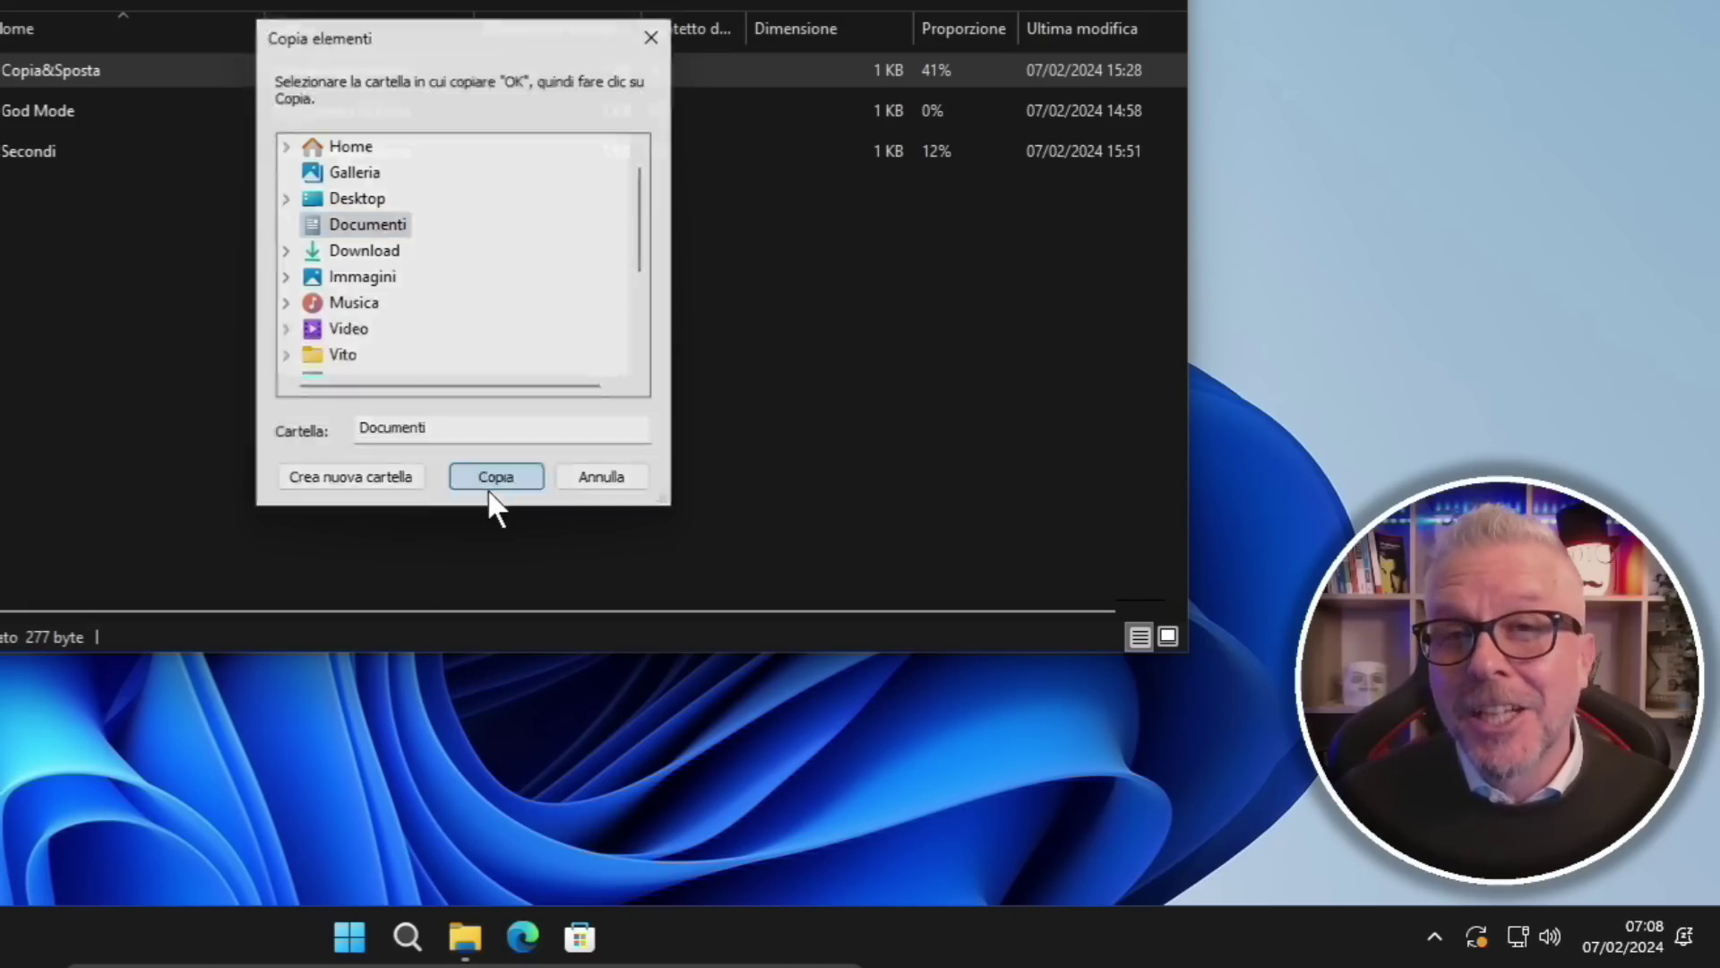
pyautogui.click(493, 480)
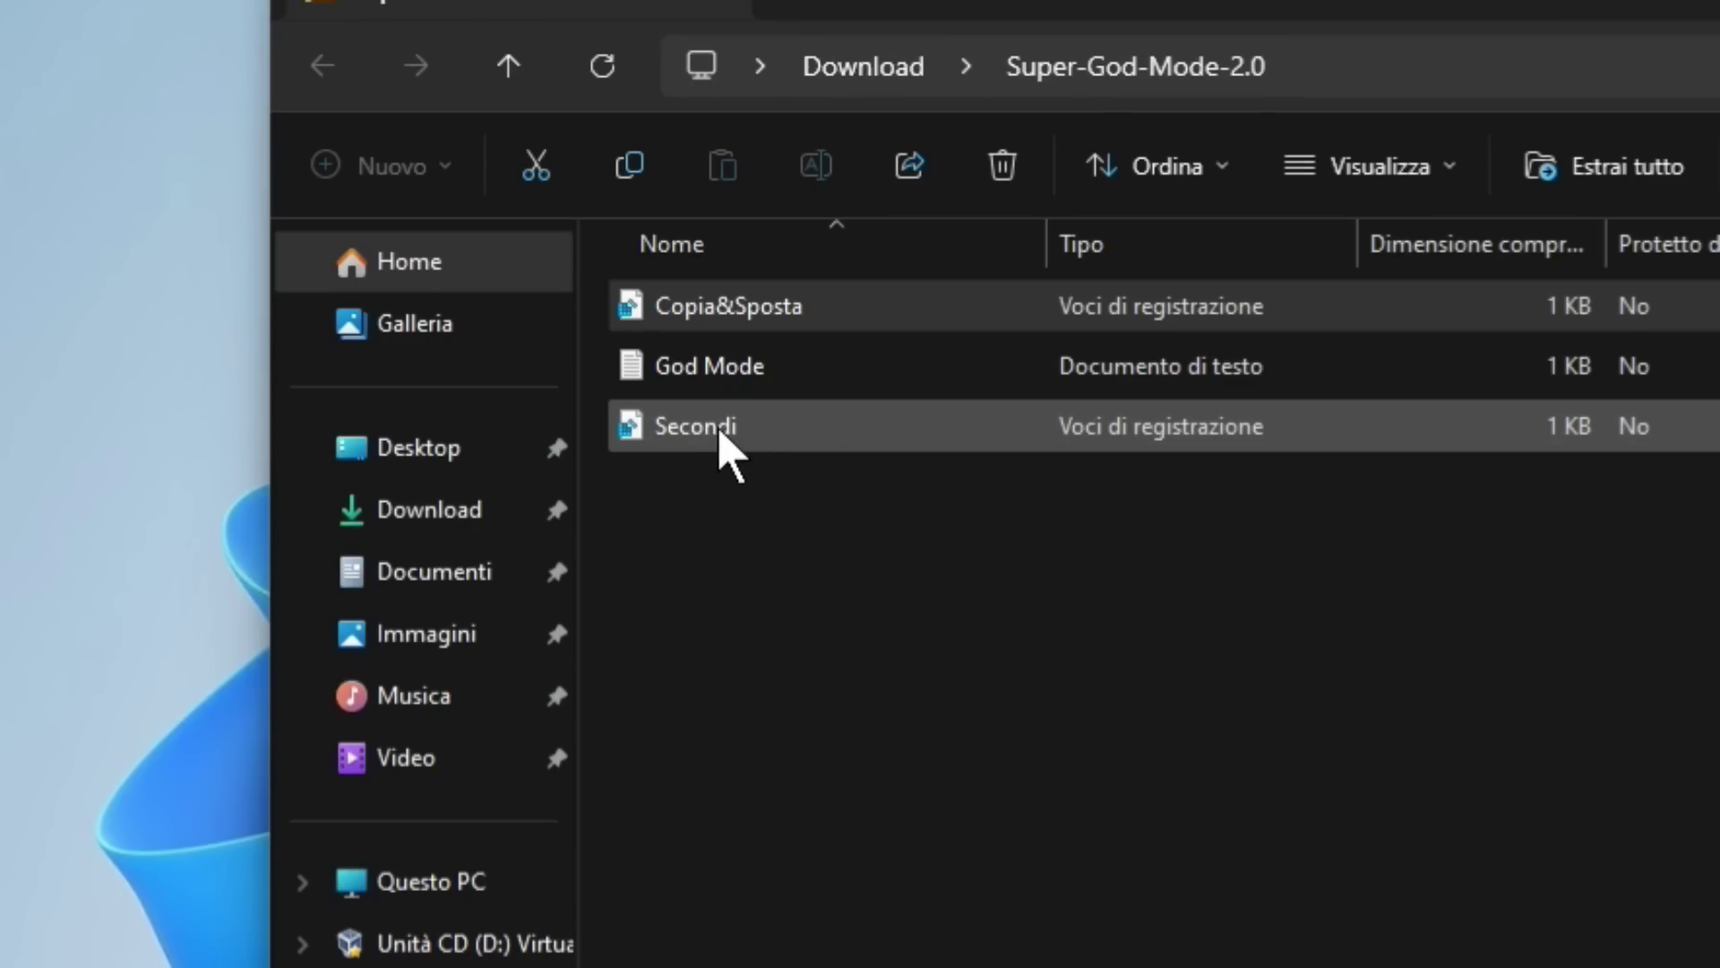
# Merge the Secondi registration file into the Windows registry, accepting all security confirmations.
pyautogui.doubleClick(719, 430)
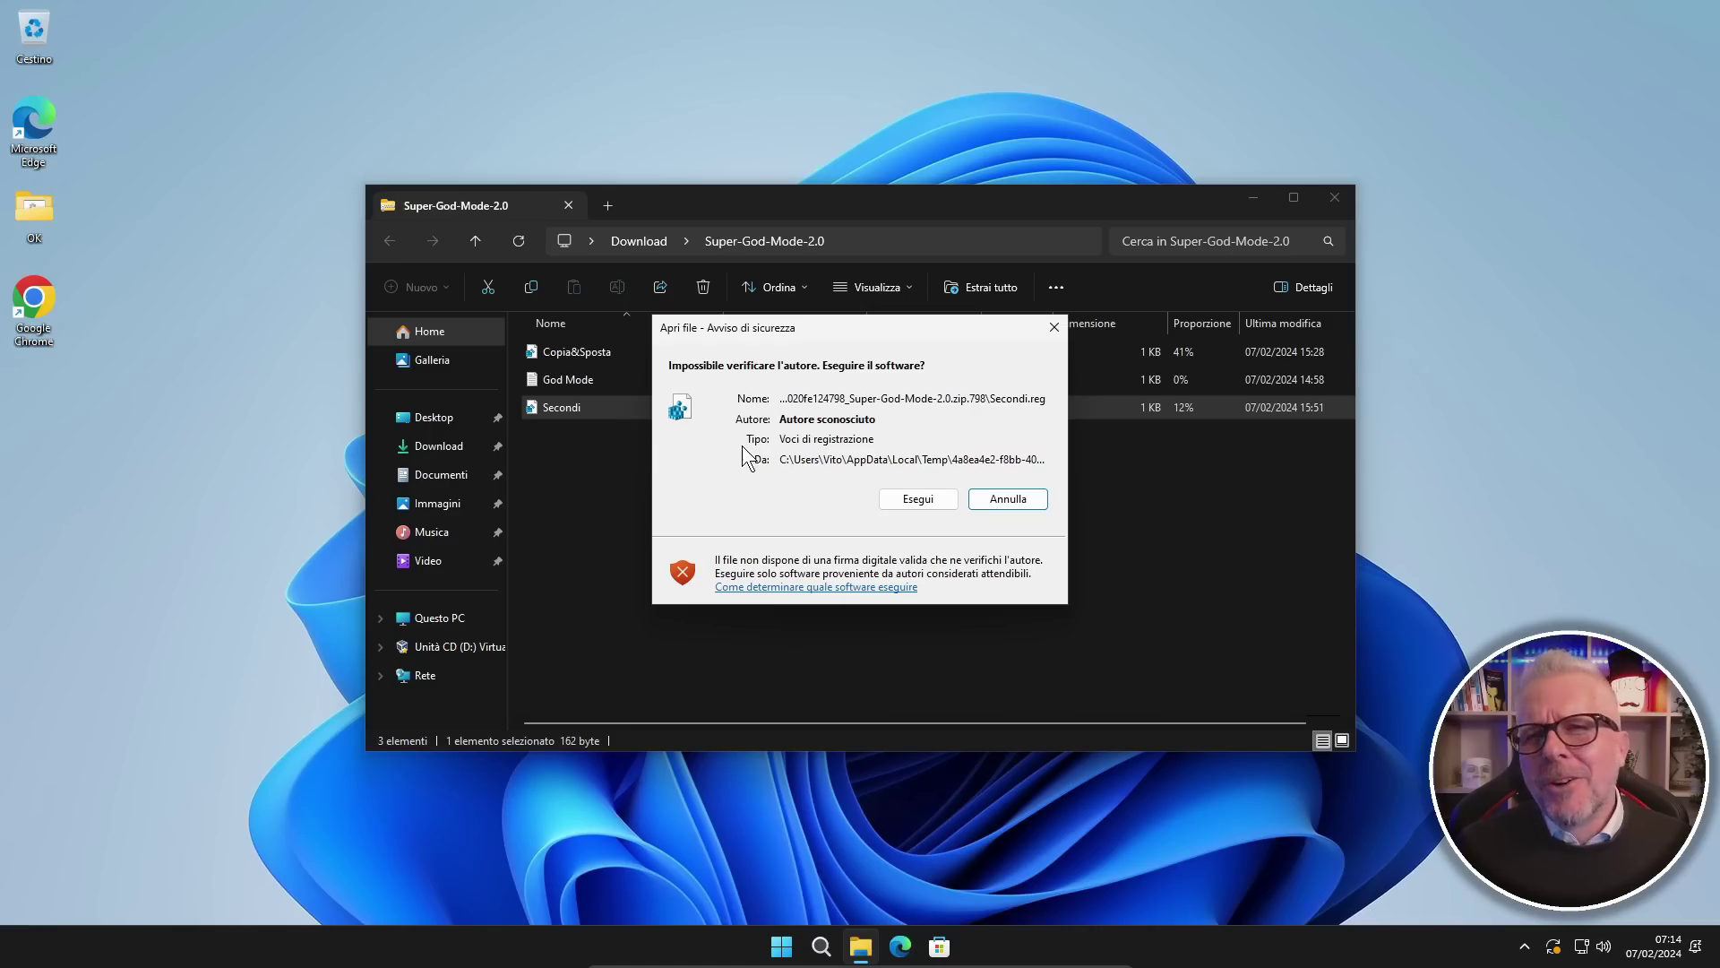
pyautogui.click(918, 501)
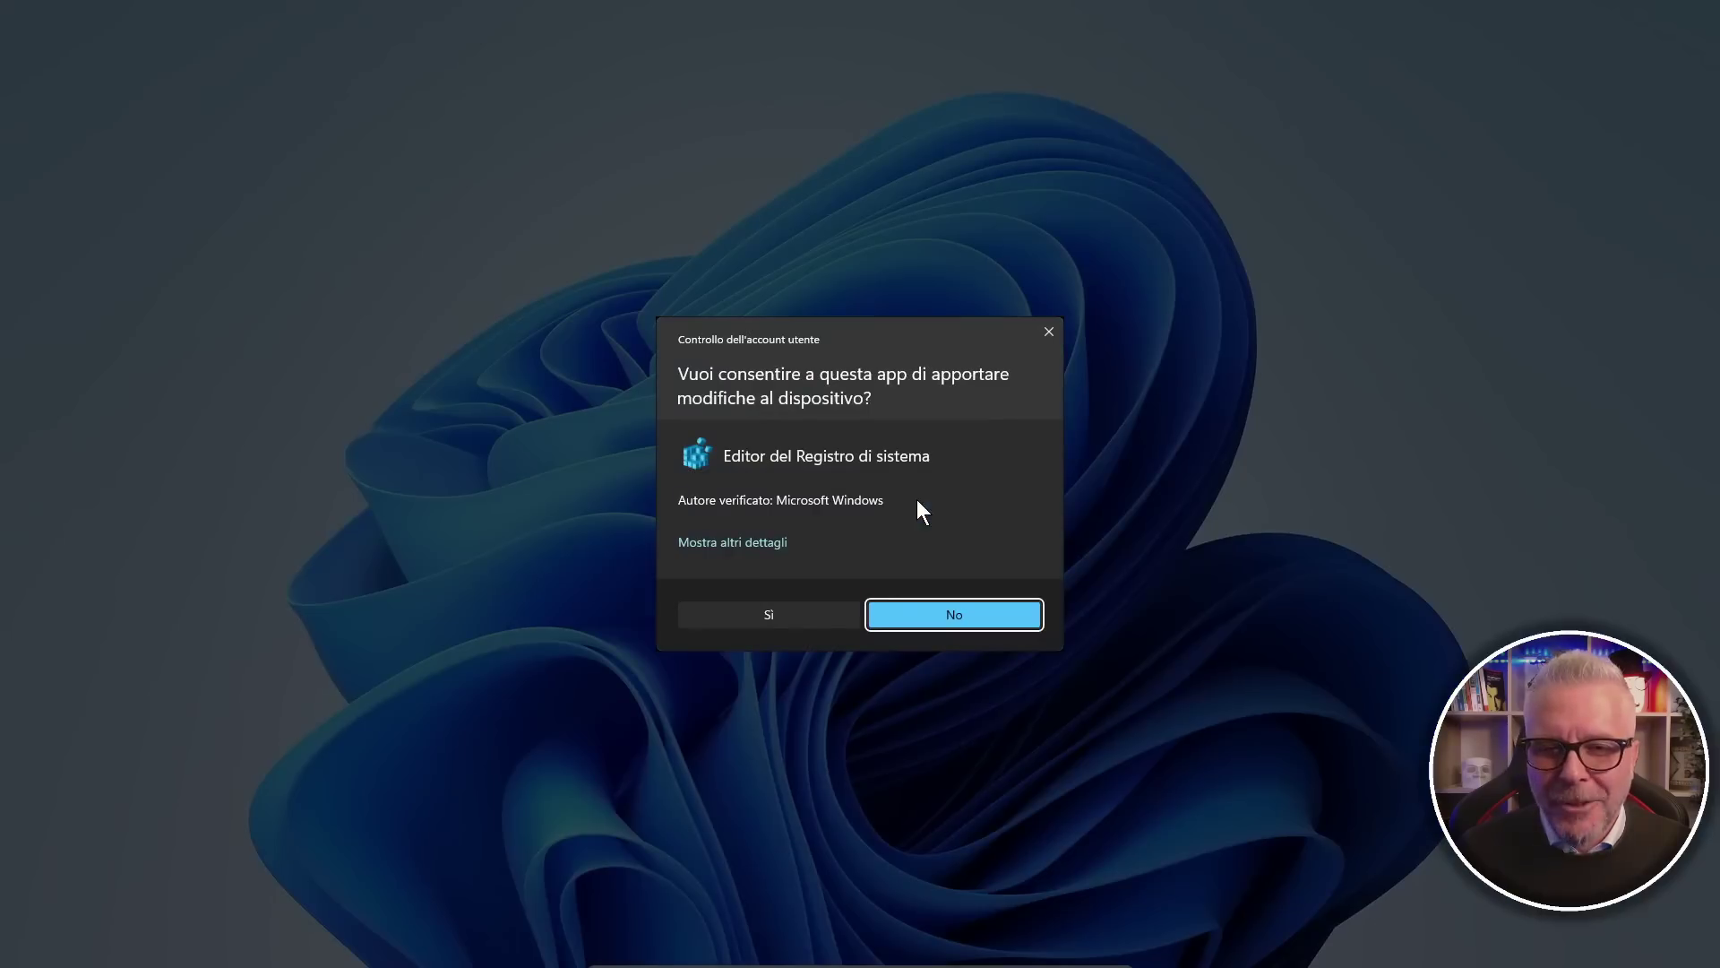
pyautogui.click(764, 616)
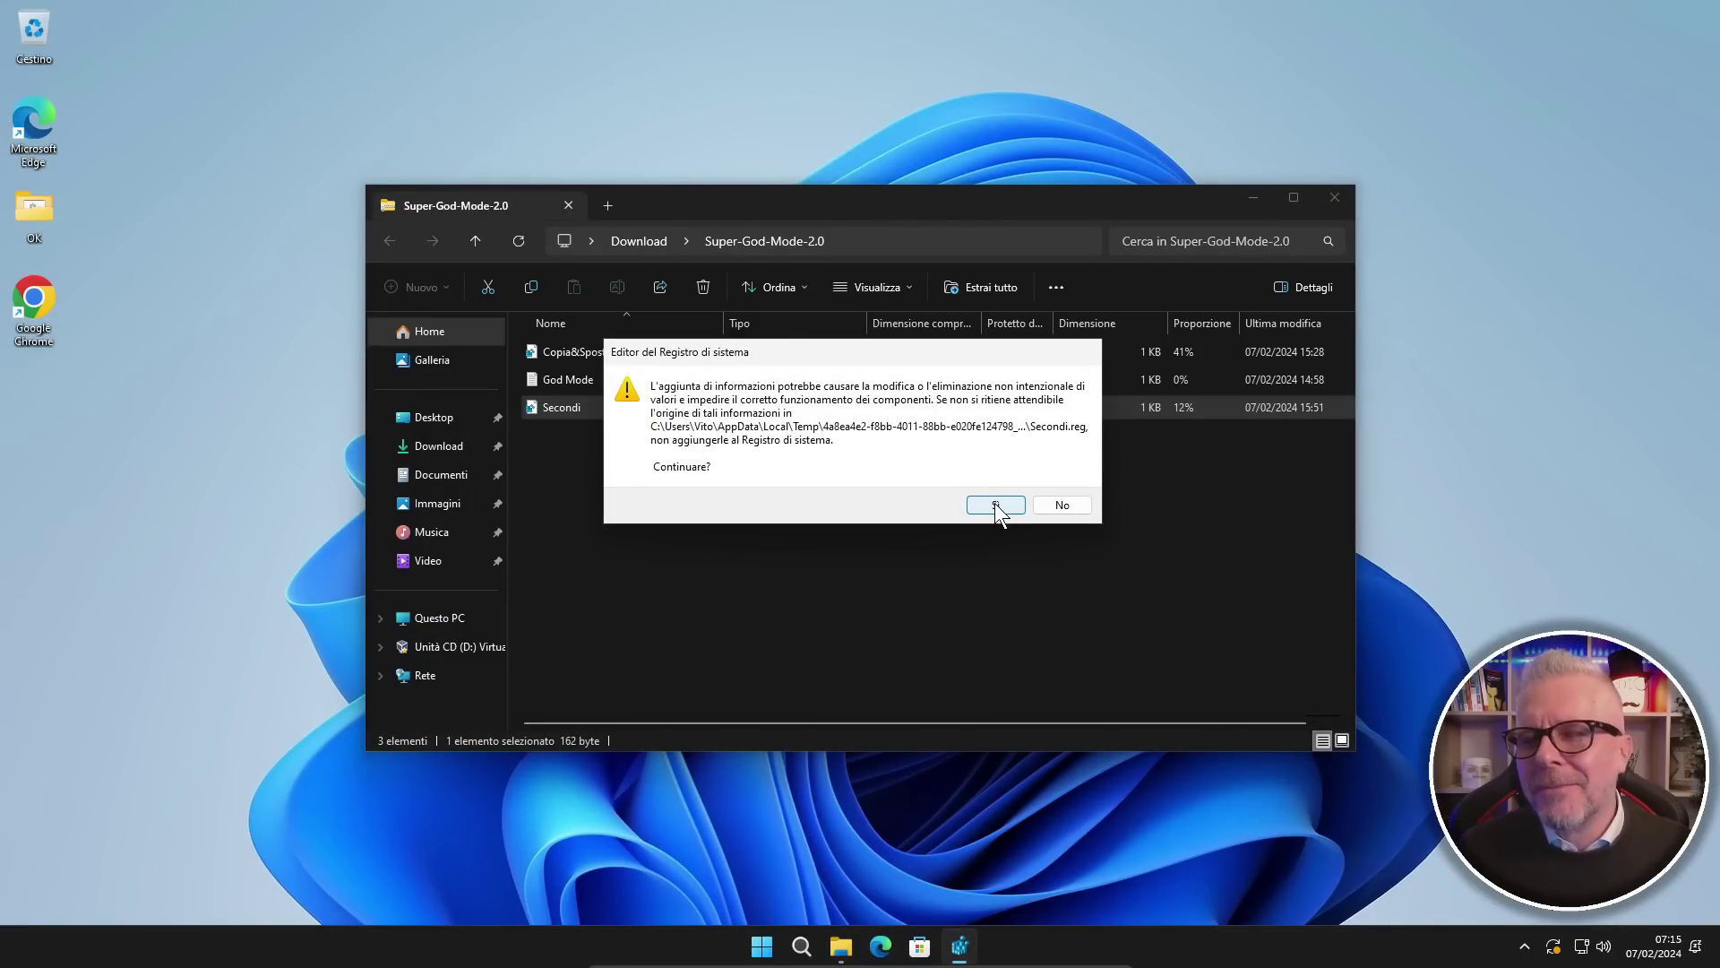
pyautogui.click(995, 503)
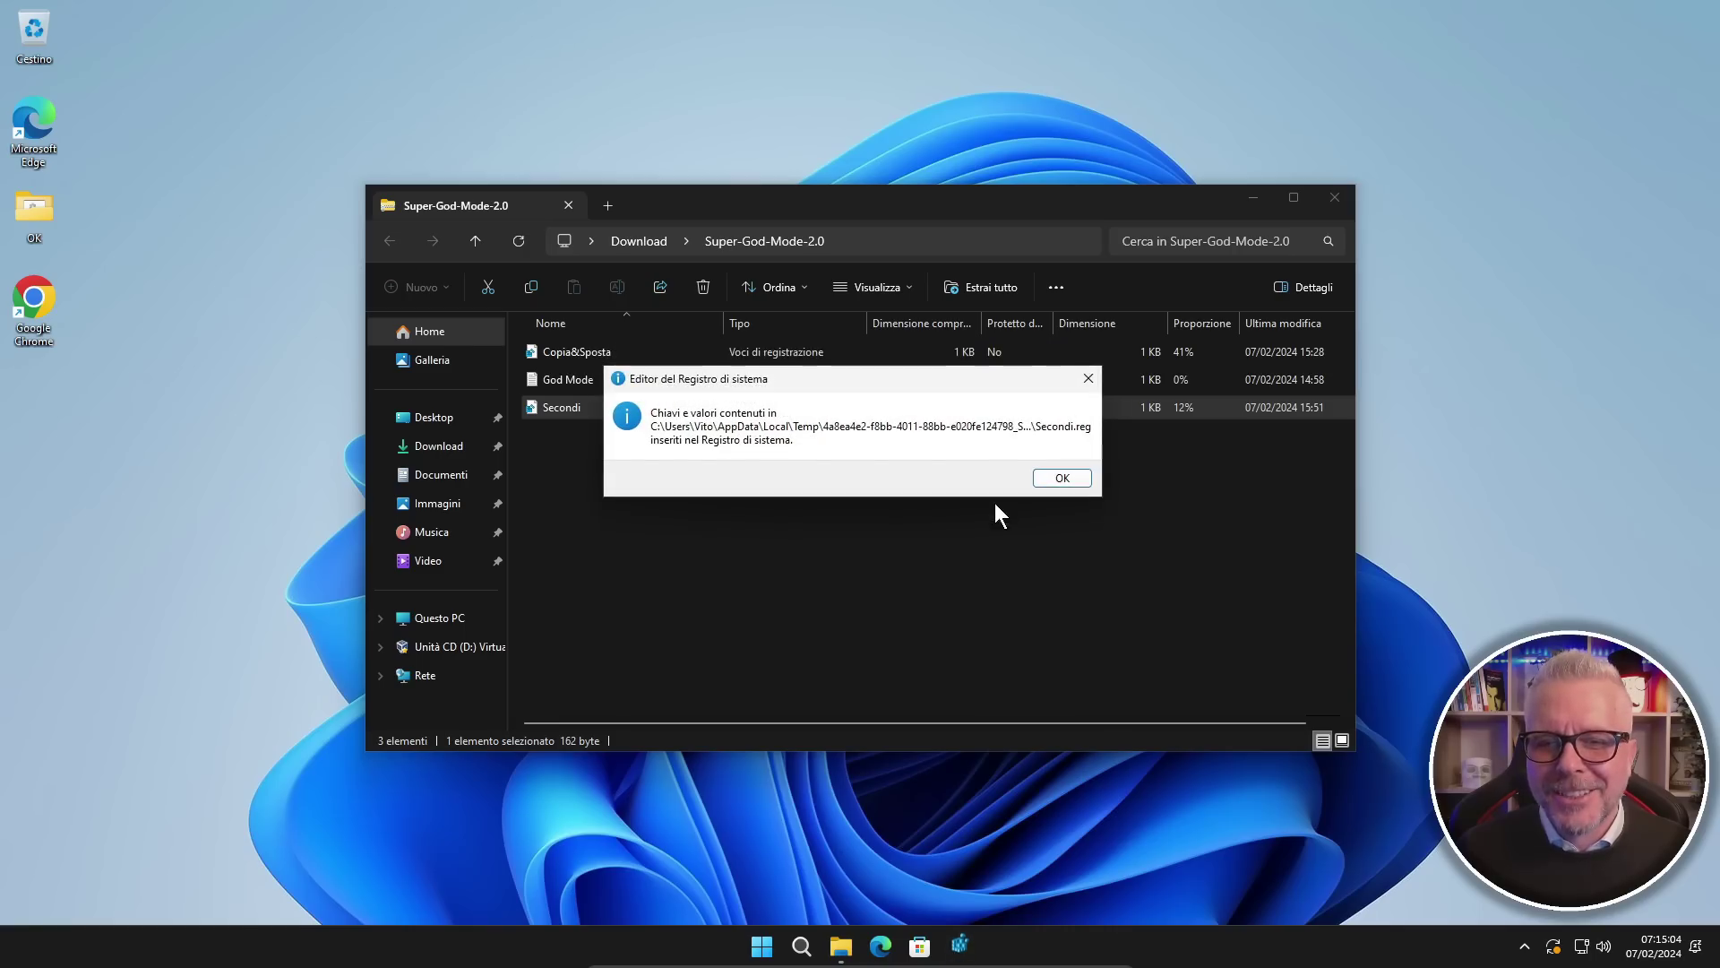
pyautogui.click(1063, 478)
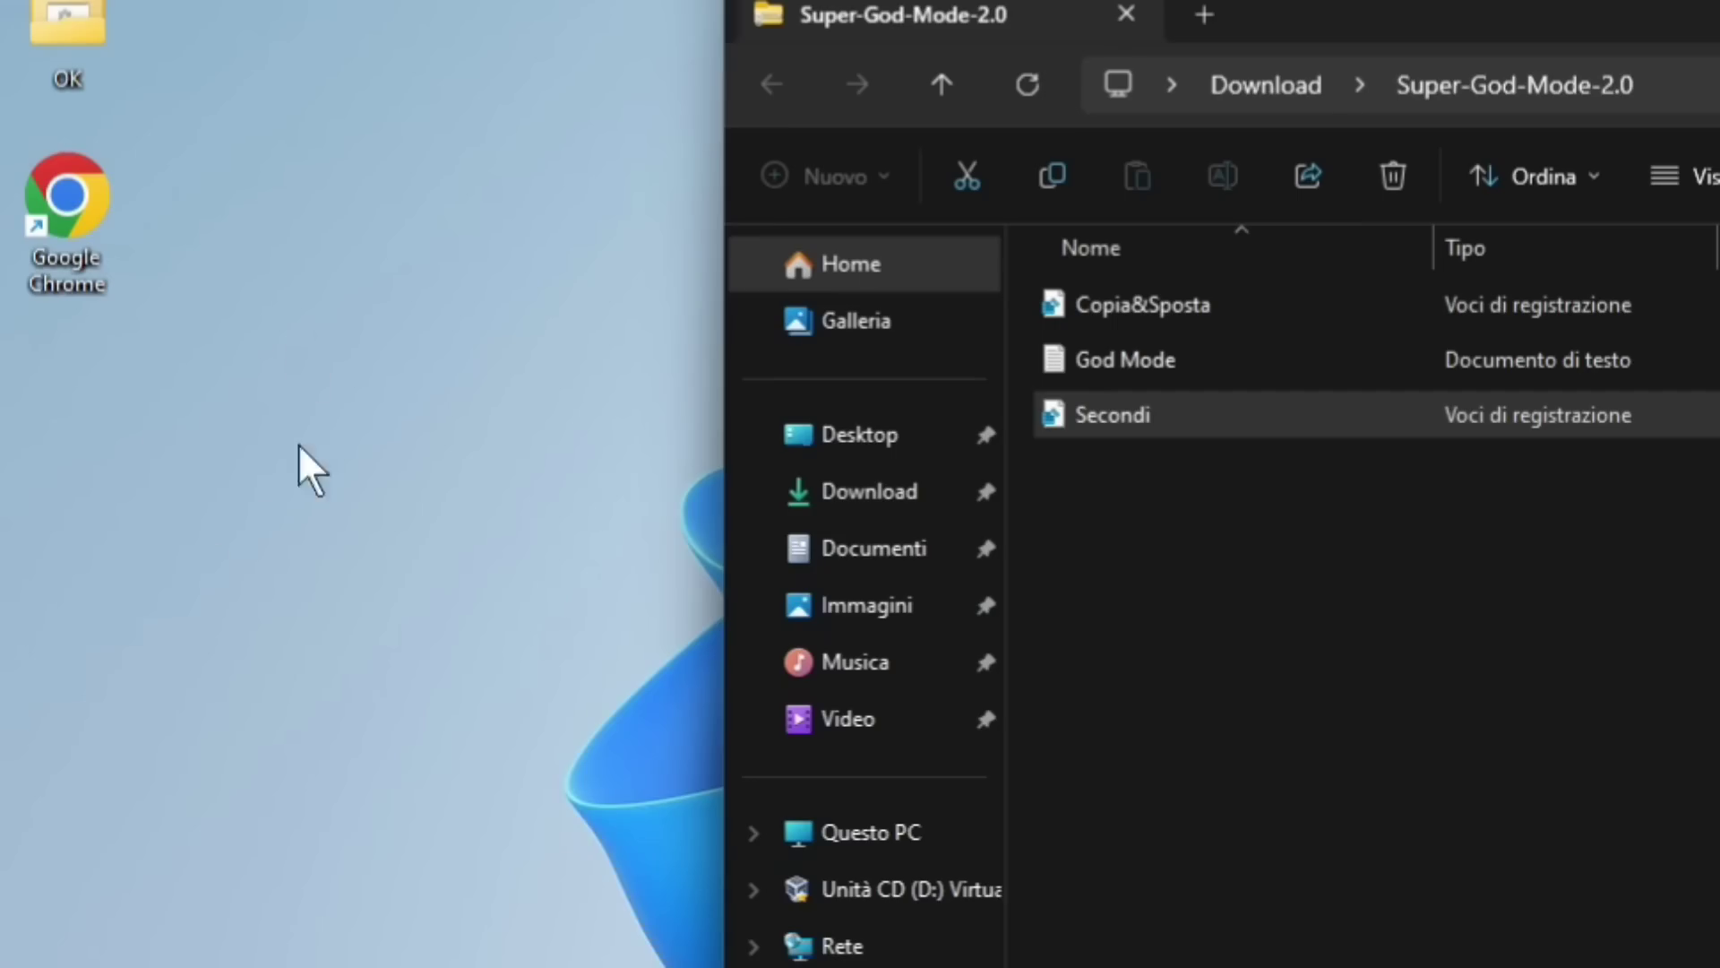
# Create a new folder on an empty area of the desktop.
pyautogui.rightClick(236, 420)
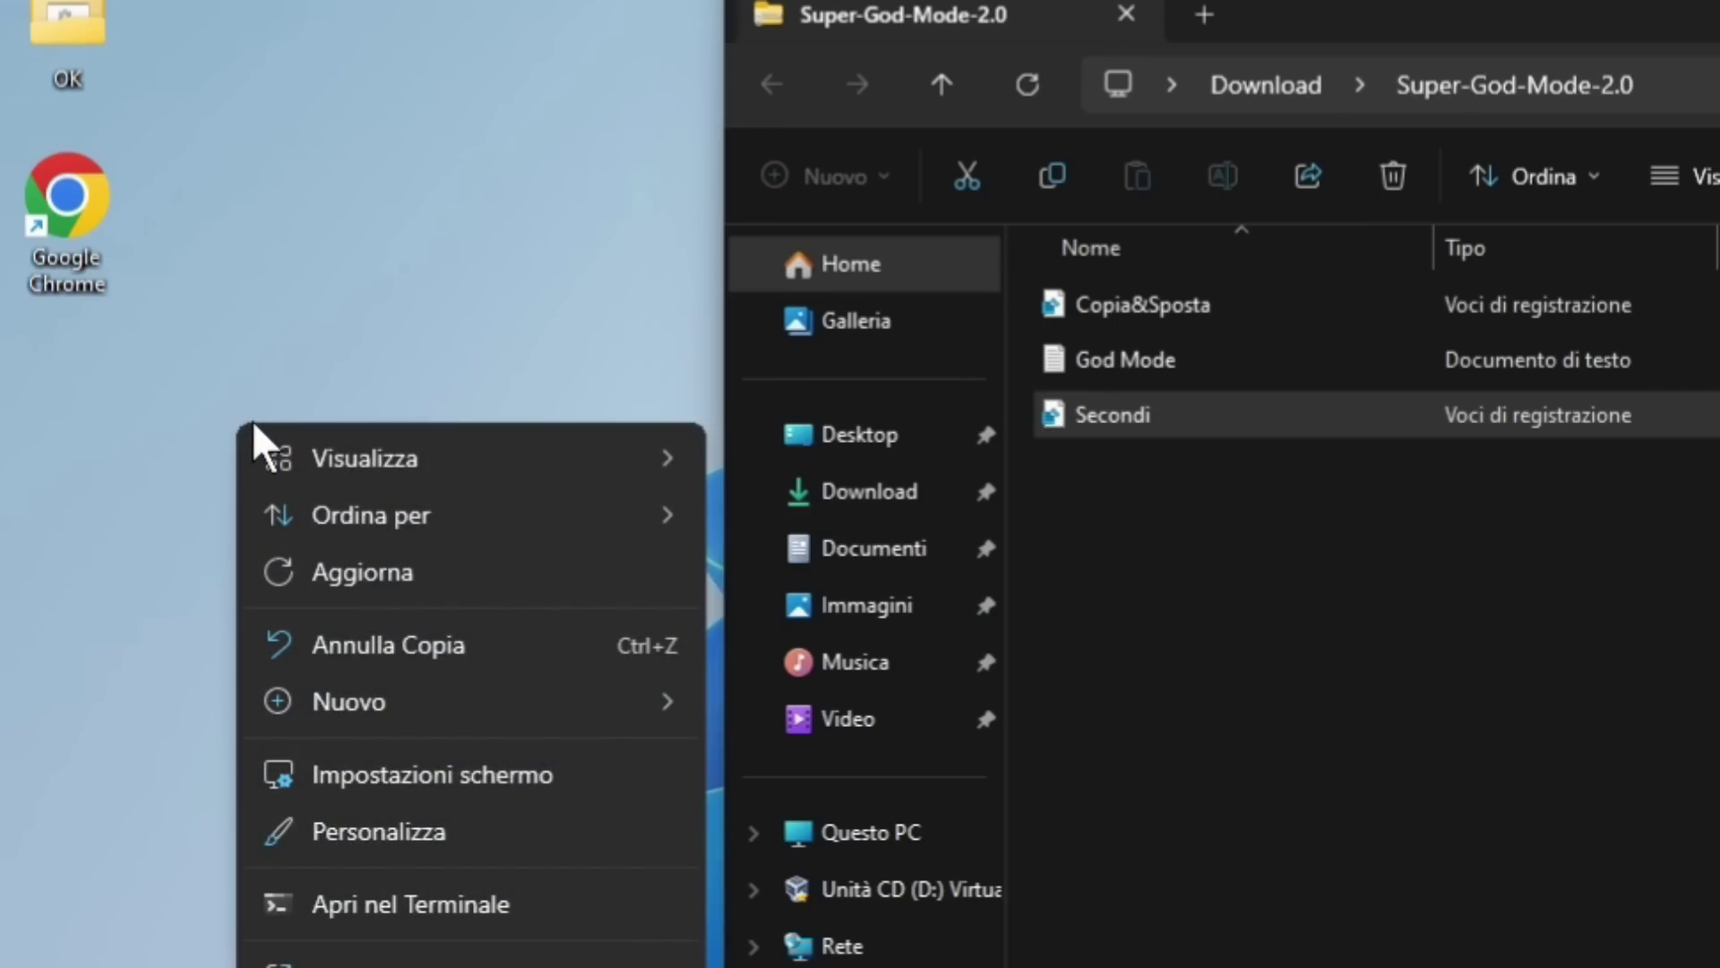
pyautogui.moveTo(346, 704)
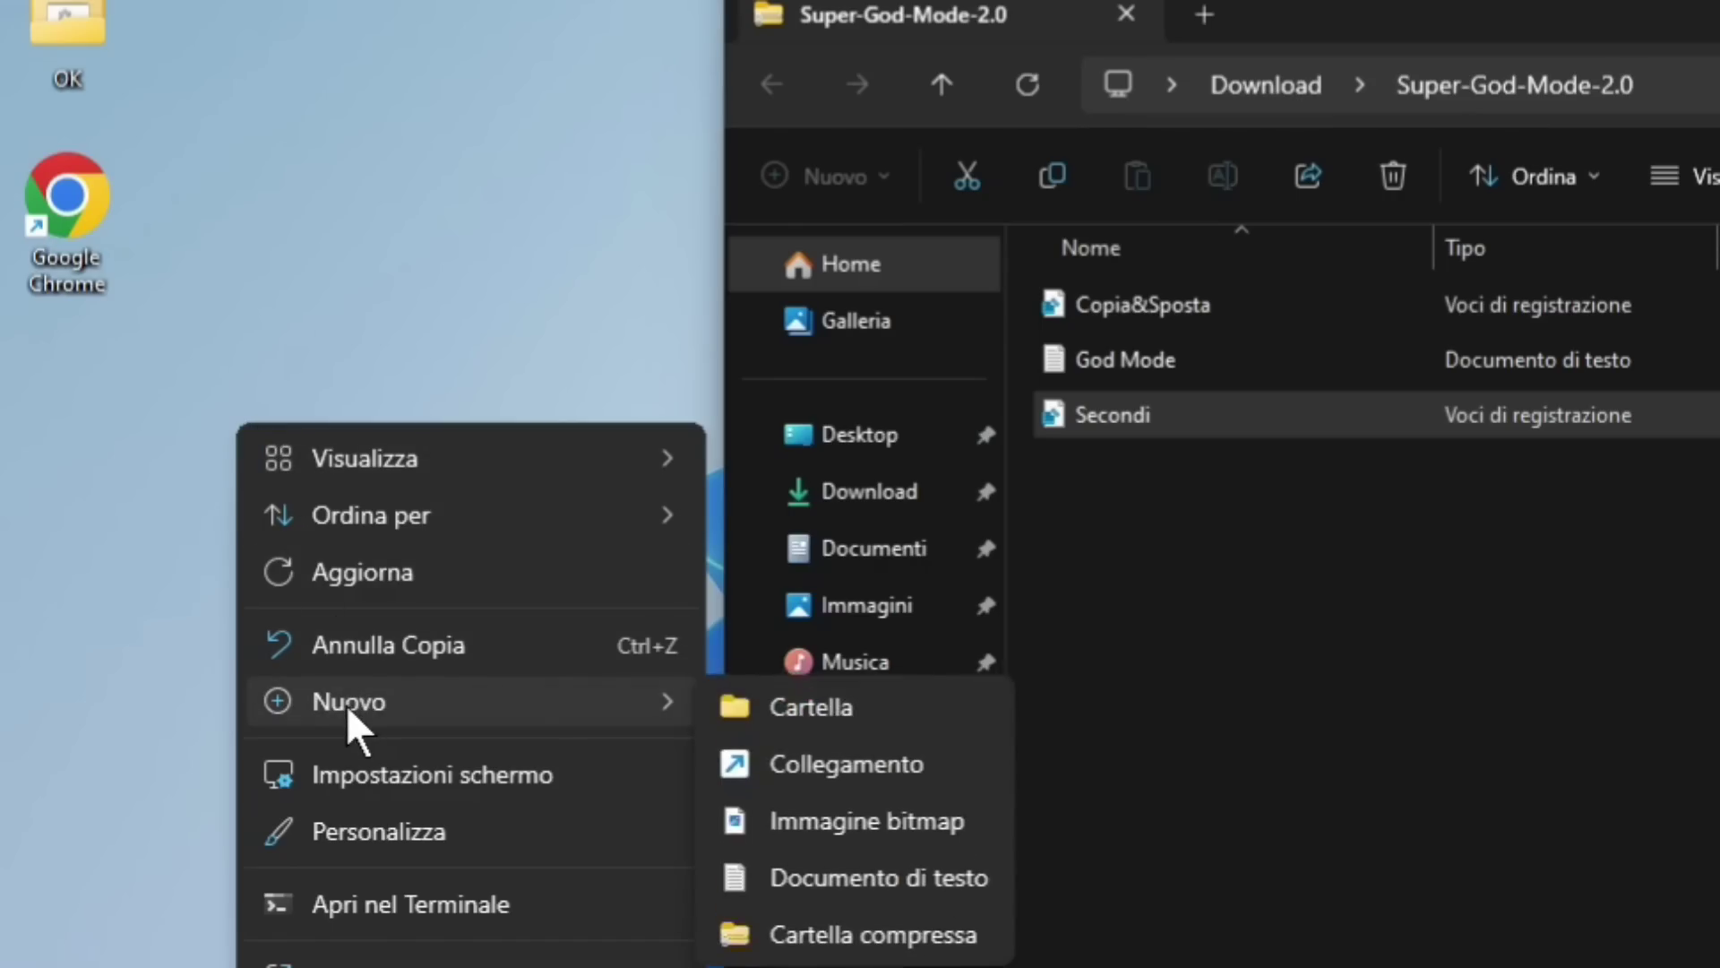
pyautogui.click(809, 703)
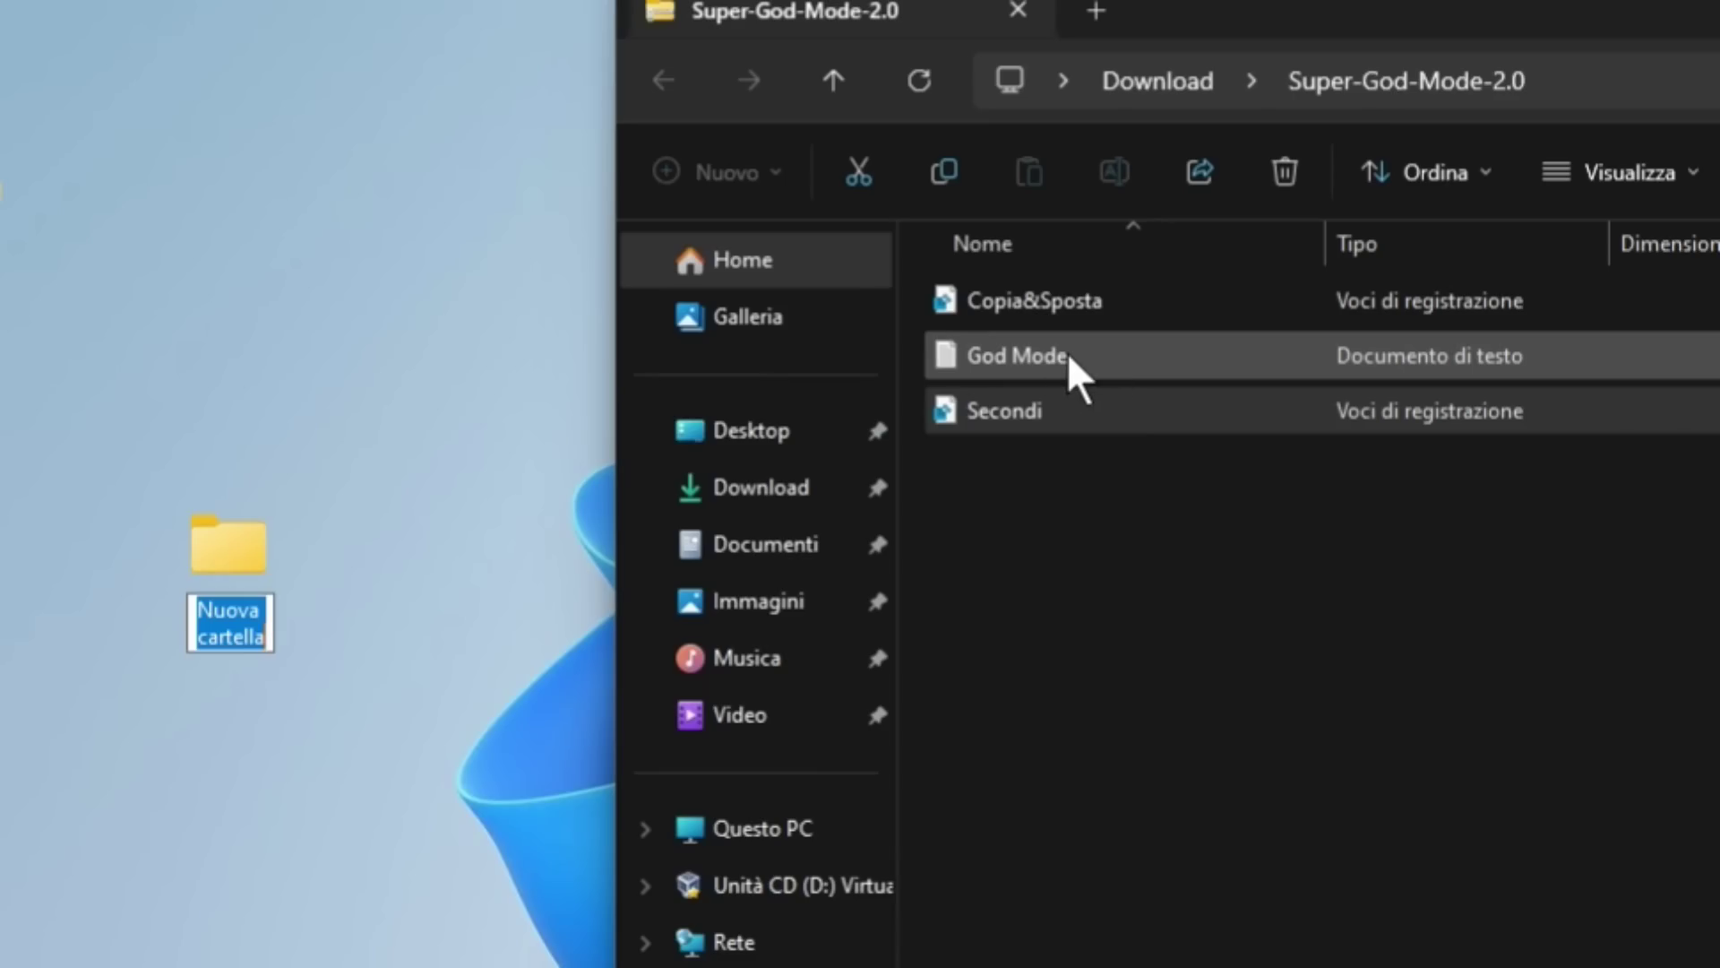
# Copy the whole GodMode.{ED7BA470-8E54-465E-825C-99712043E01C} line from the God Mode text file and close the file.
pyautogui.doubleClick(1067, 352)
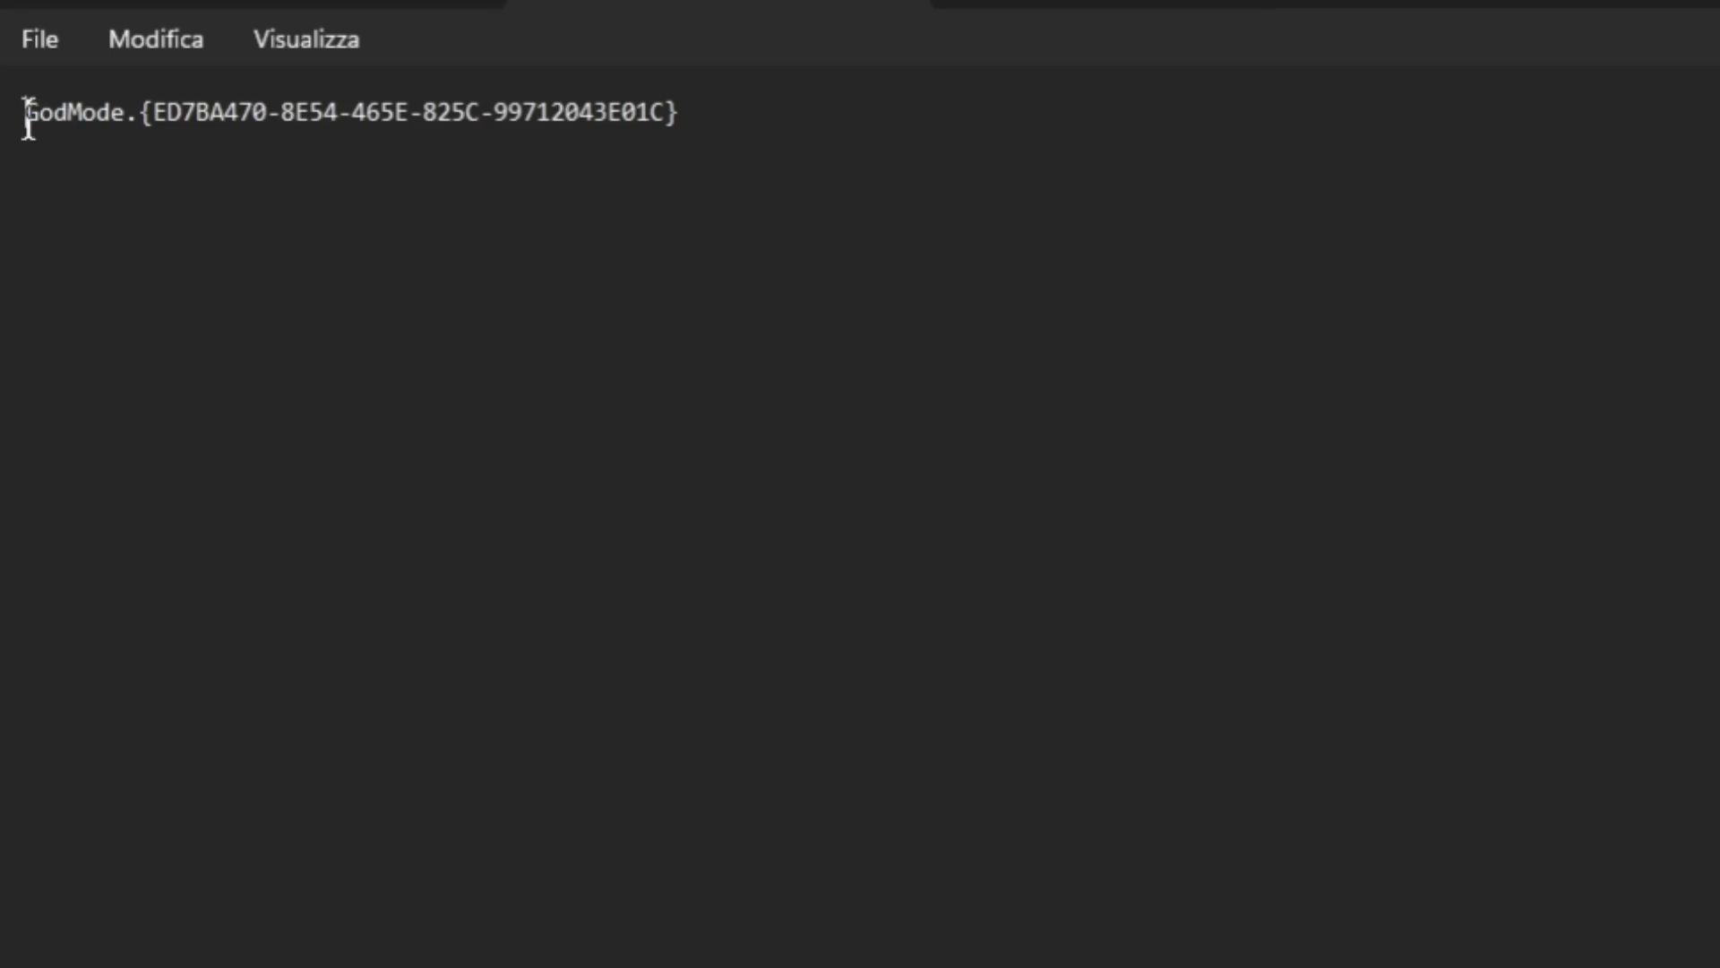
pyautogui.moveTo(26, 115); pyautogui.dragTo(705, 119)
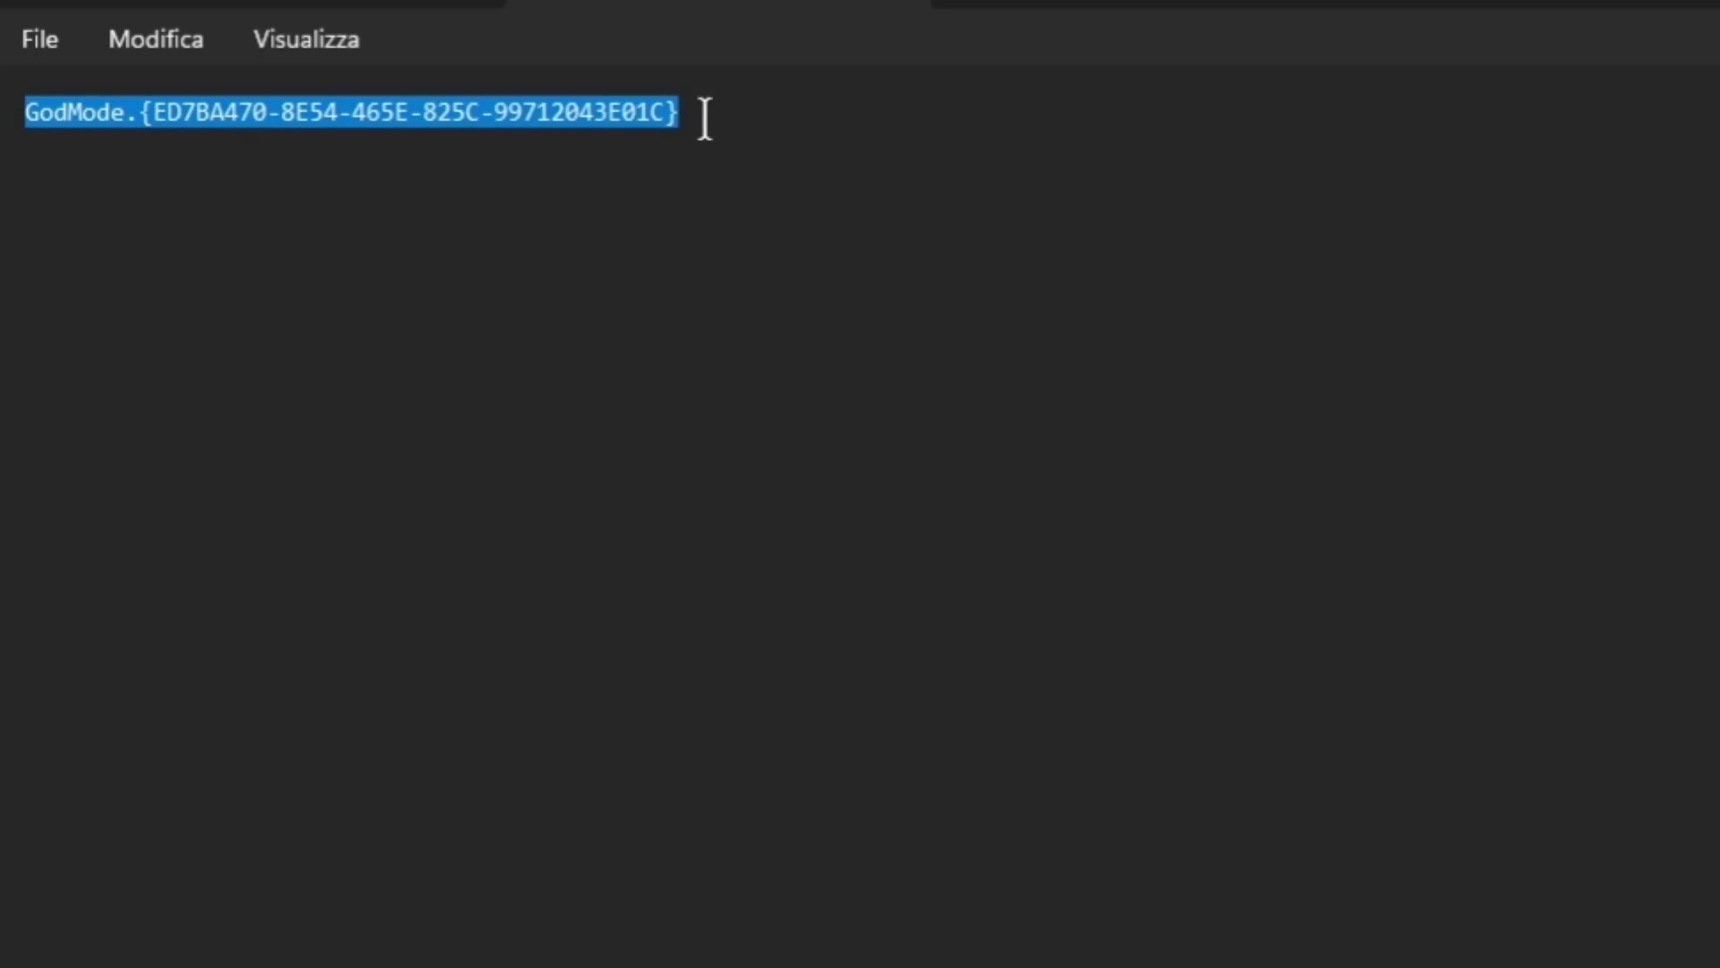
pyautogui.rightClick(571, 108)
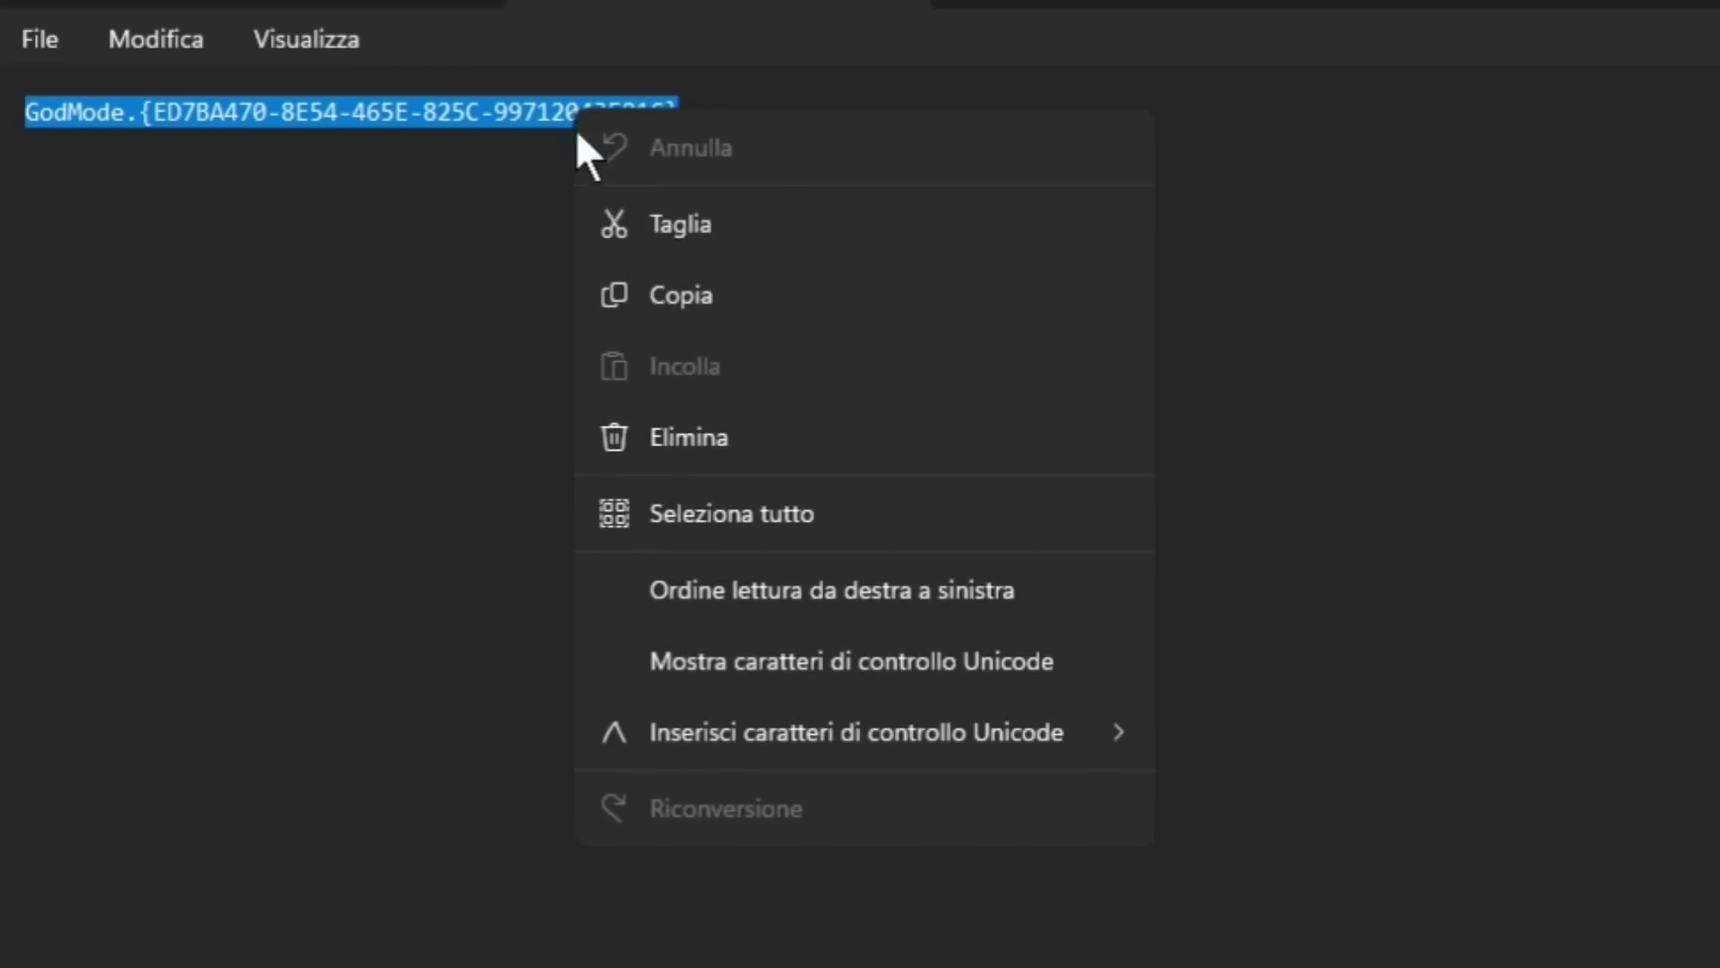
pyautogui.click(668, 287)
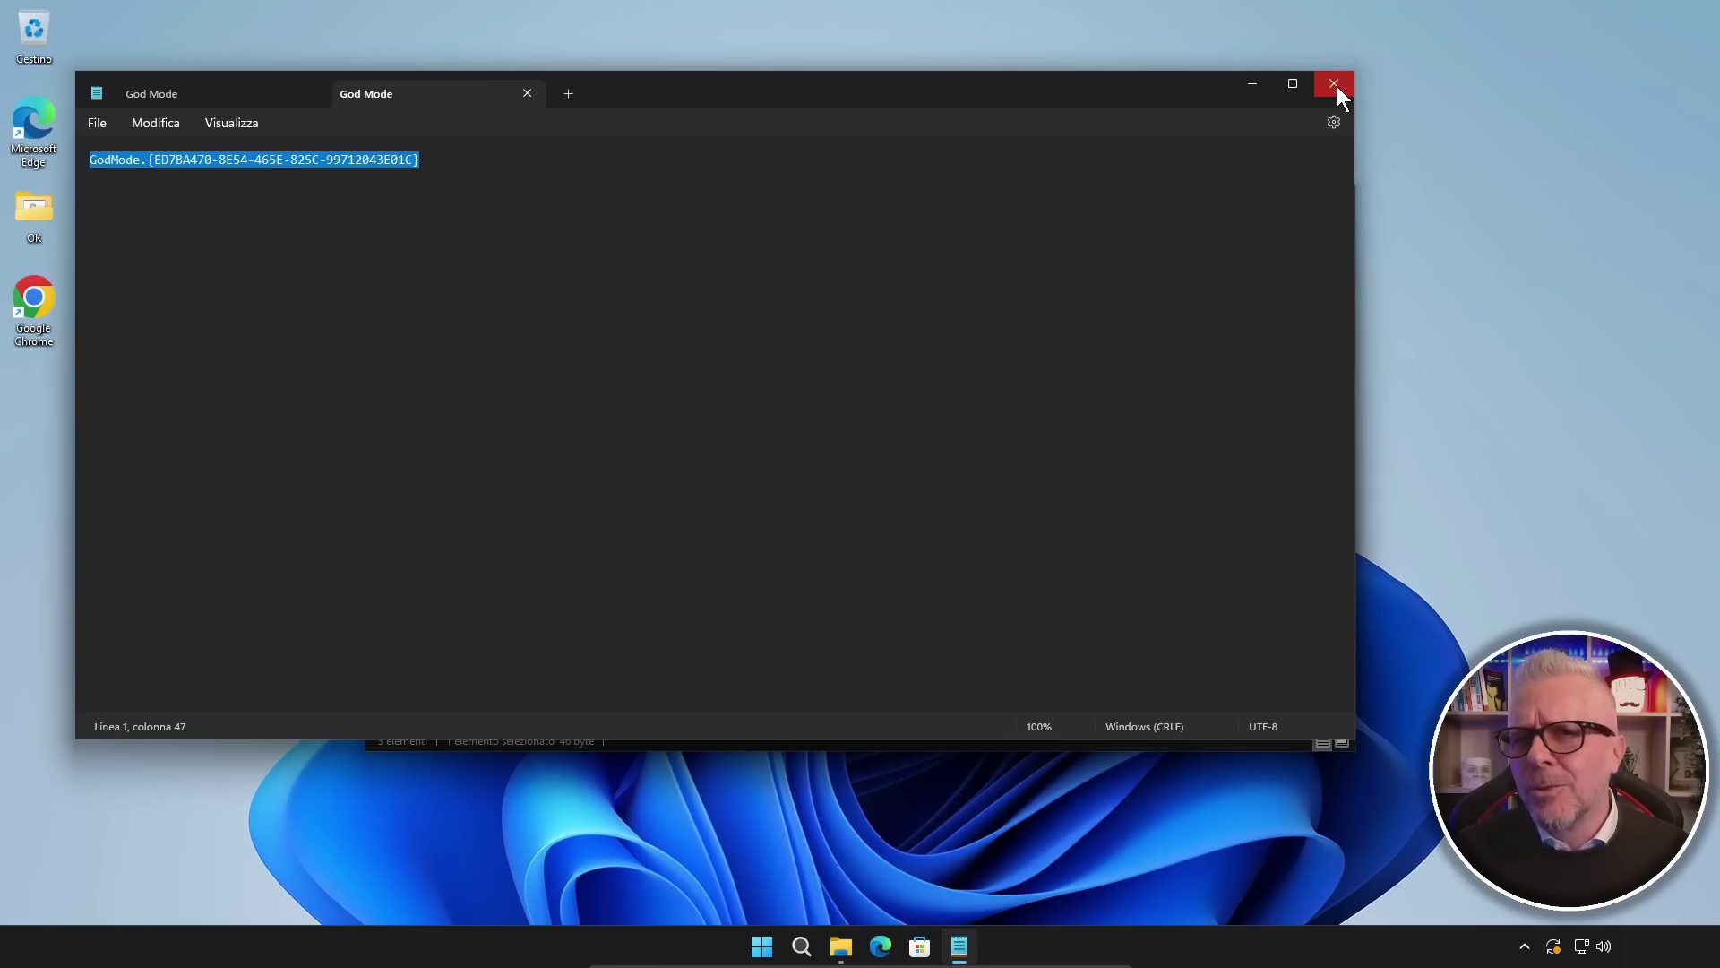
pyautogui.click(1335, 85)
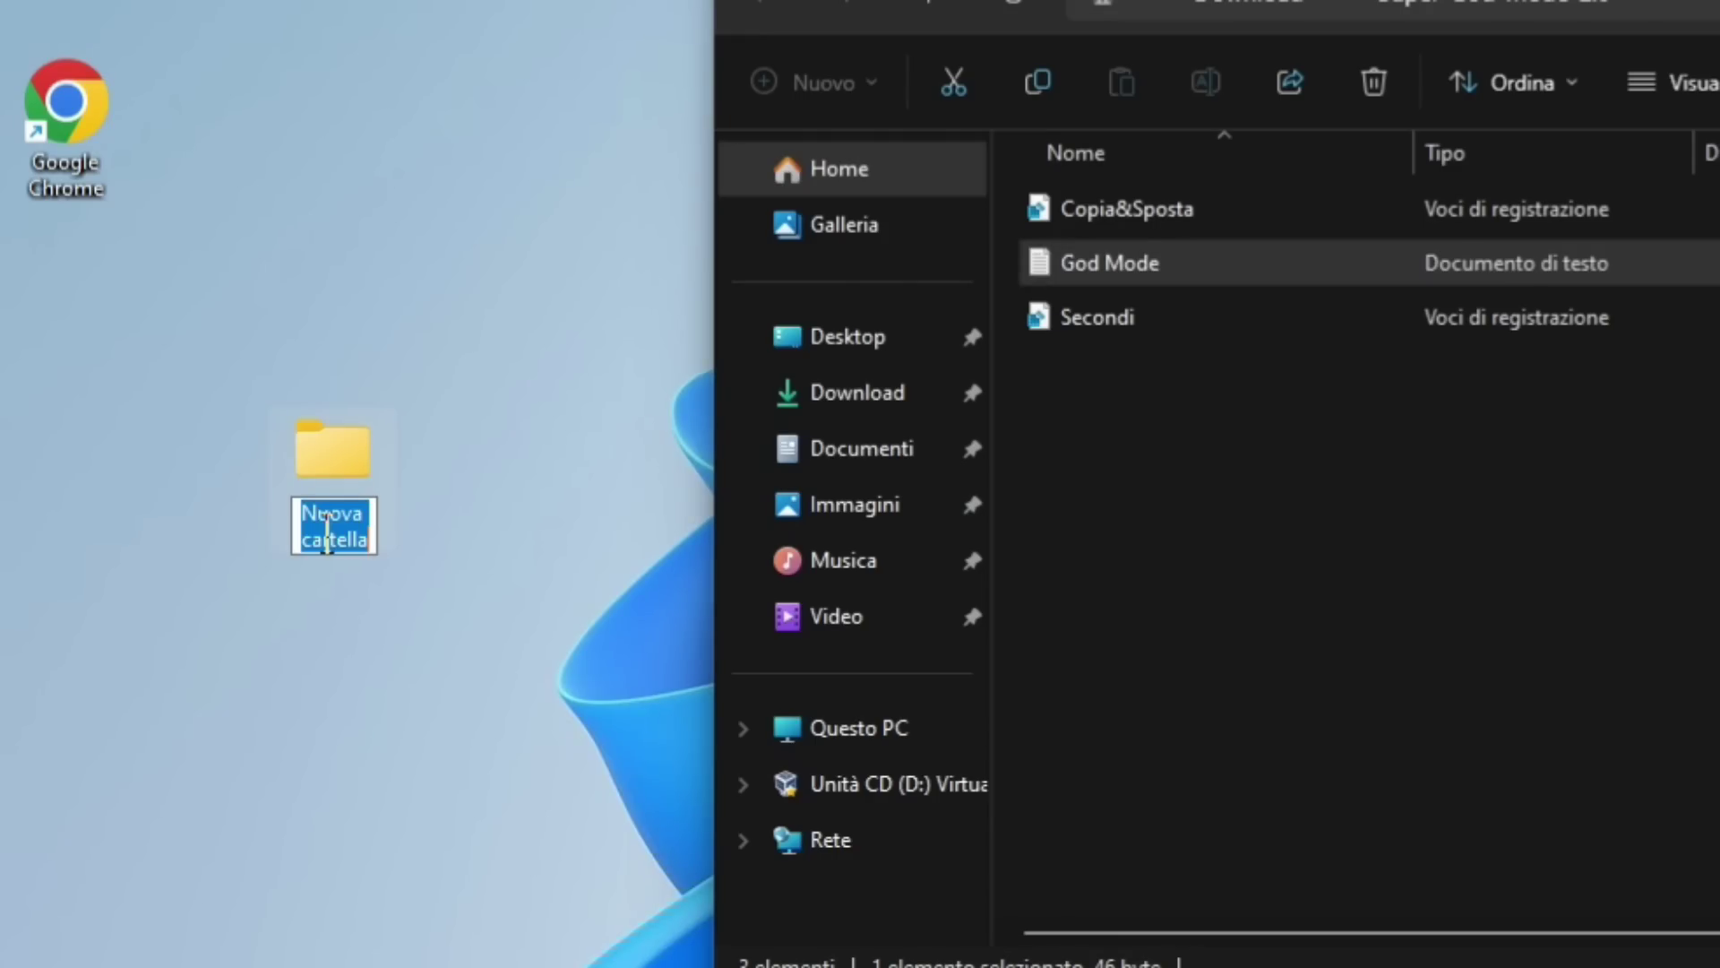
# Rename the new desktop folder as GodMode.{ED7BA470-8E54-465E-825C-99712043E01C} by pasting the copied text.
pyautogui.rightClick(328, 536)
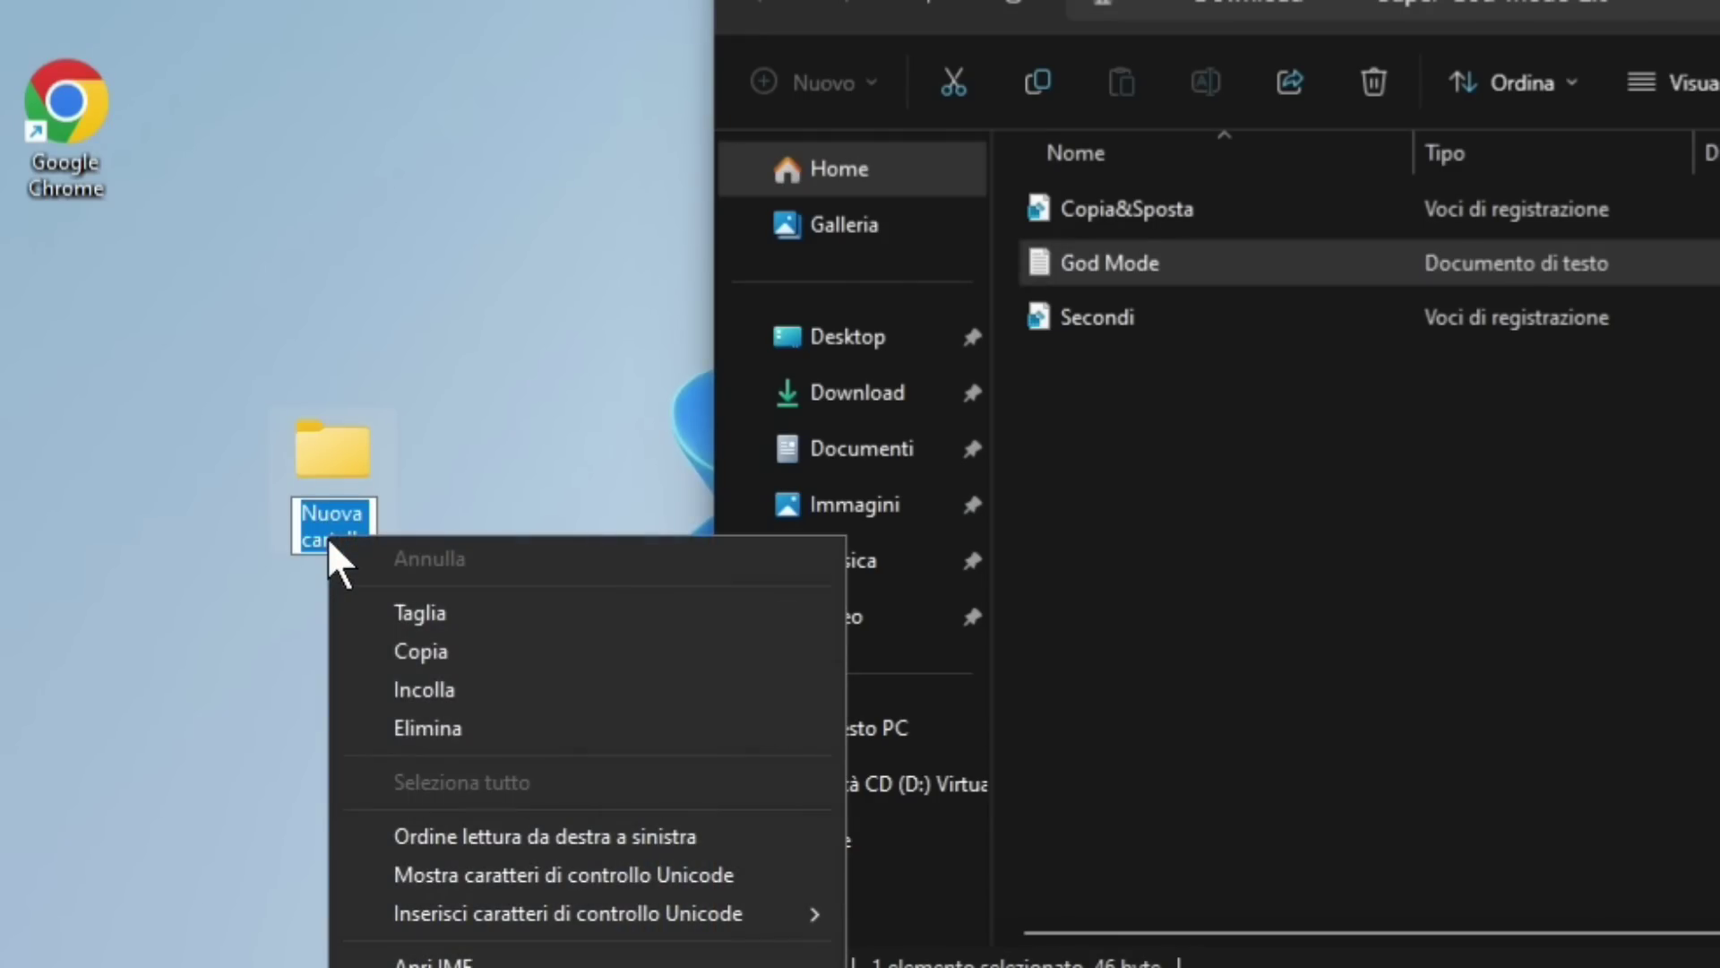
pyautogui.click(461, 689)
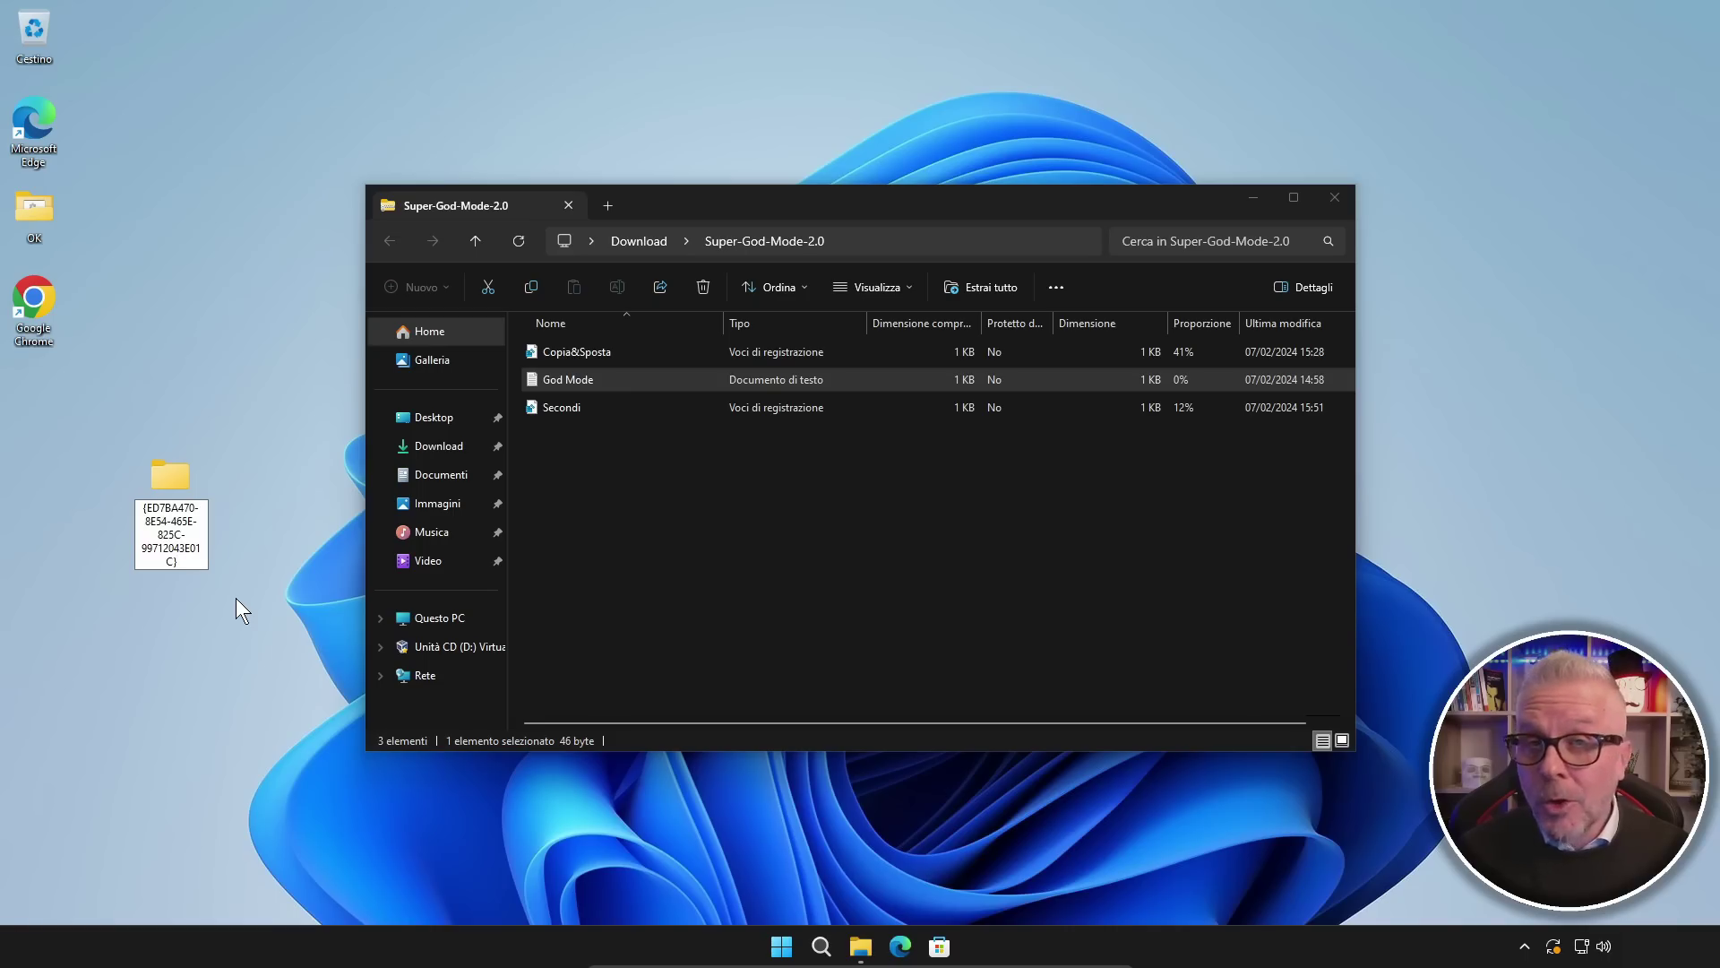
pyautogui.press('Return')
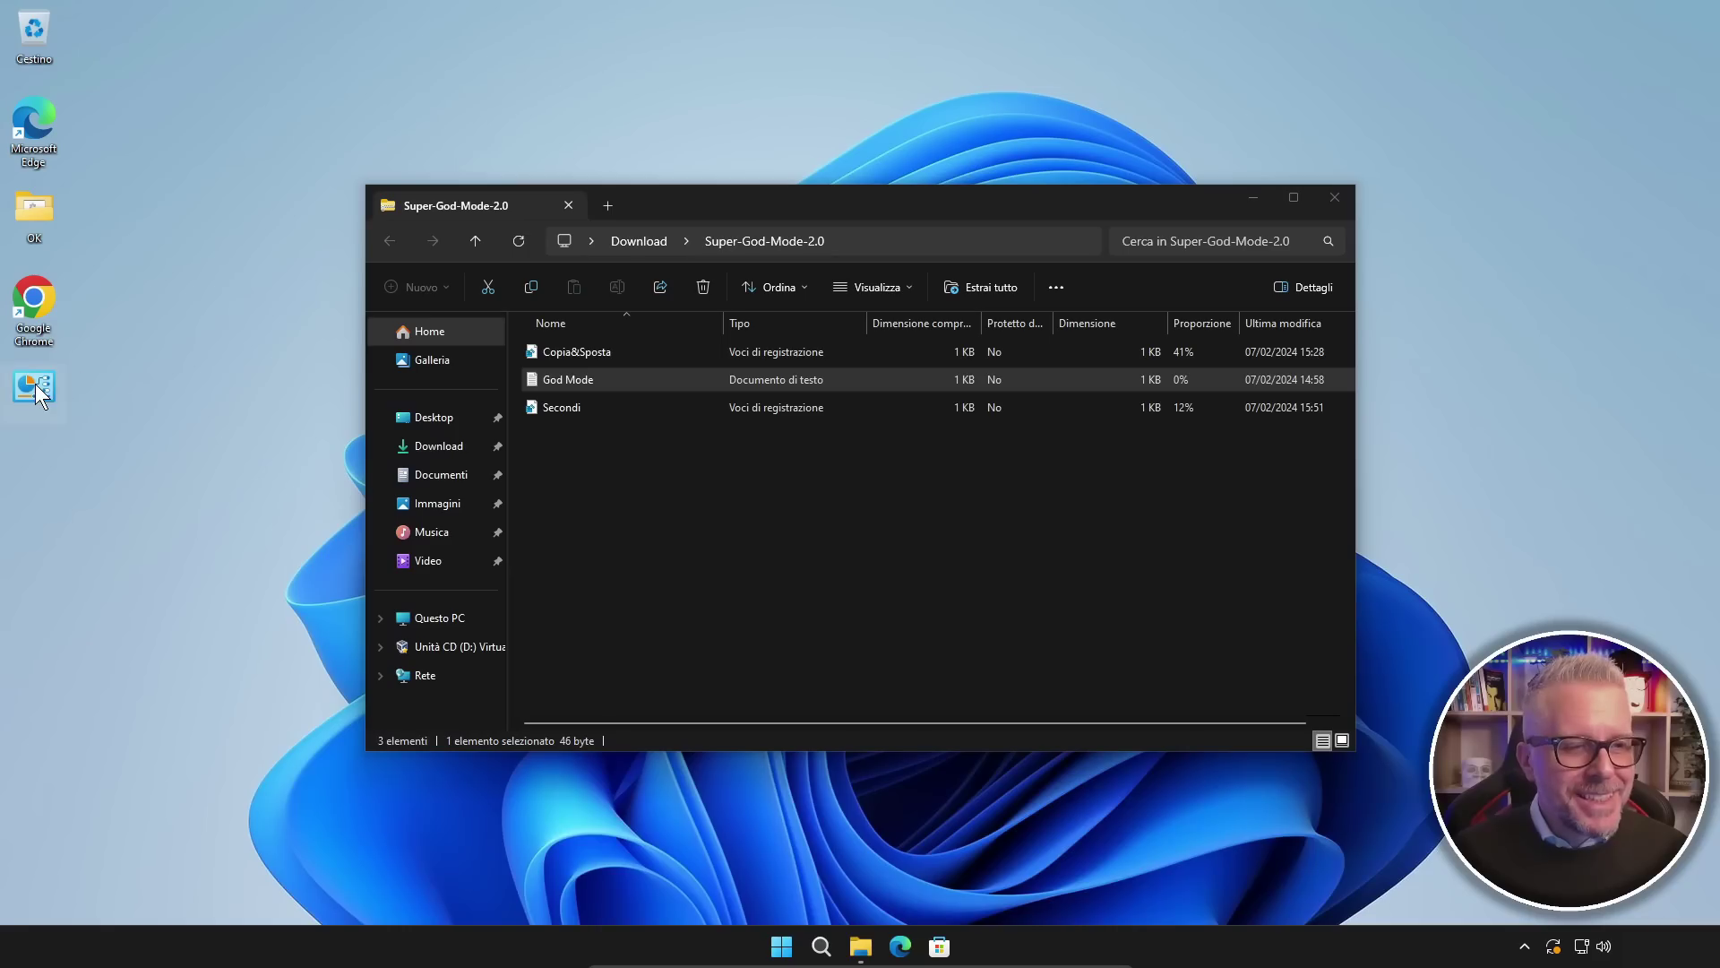
# Open the GodMode folder on the desktop and look through its grouped list of Windows settings, from Account utente to Windows Defender Firewall.
pyautogui.doubleClick(82, 412)
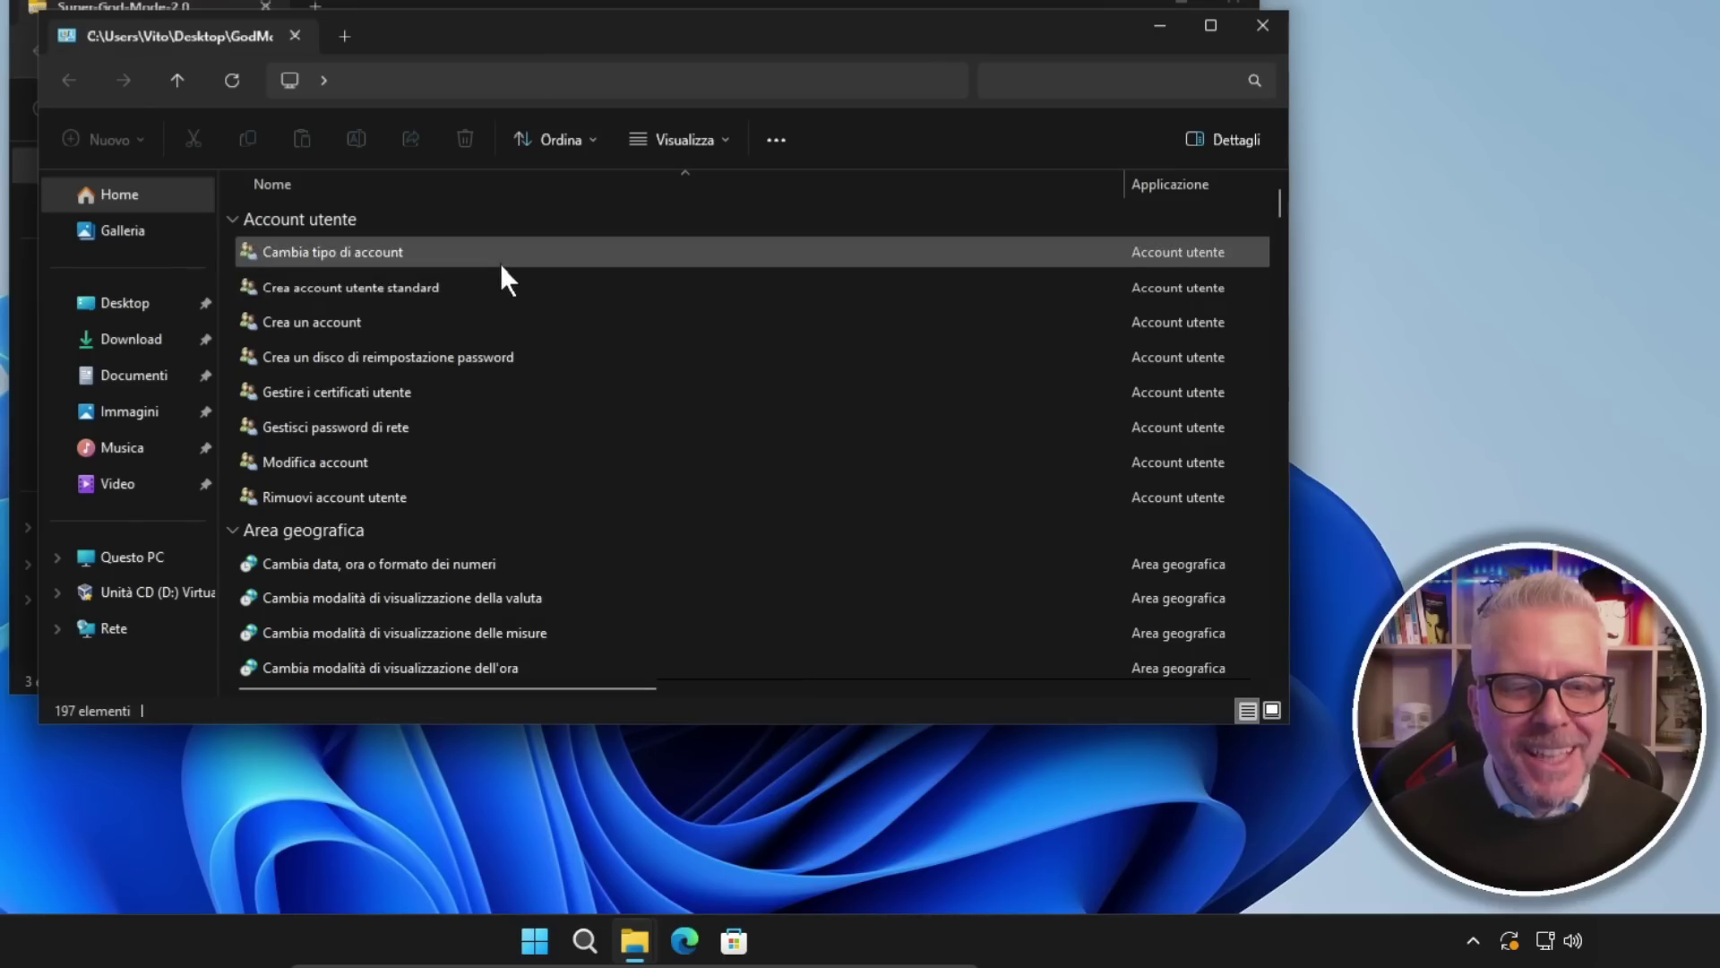
pyautogui.scroll(-2, 755, 420)
pyautogui.scroll(-3, 504, 287)
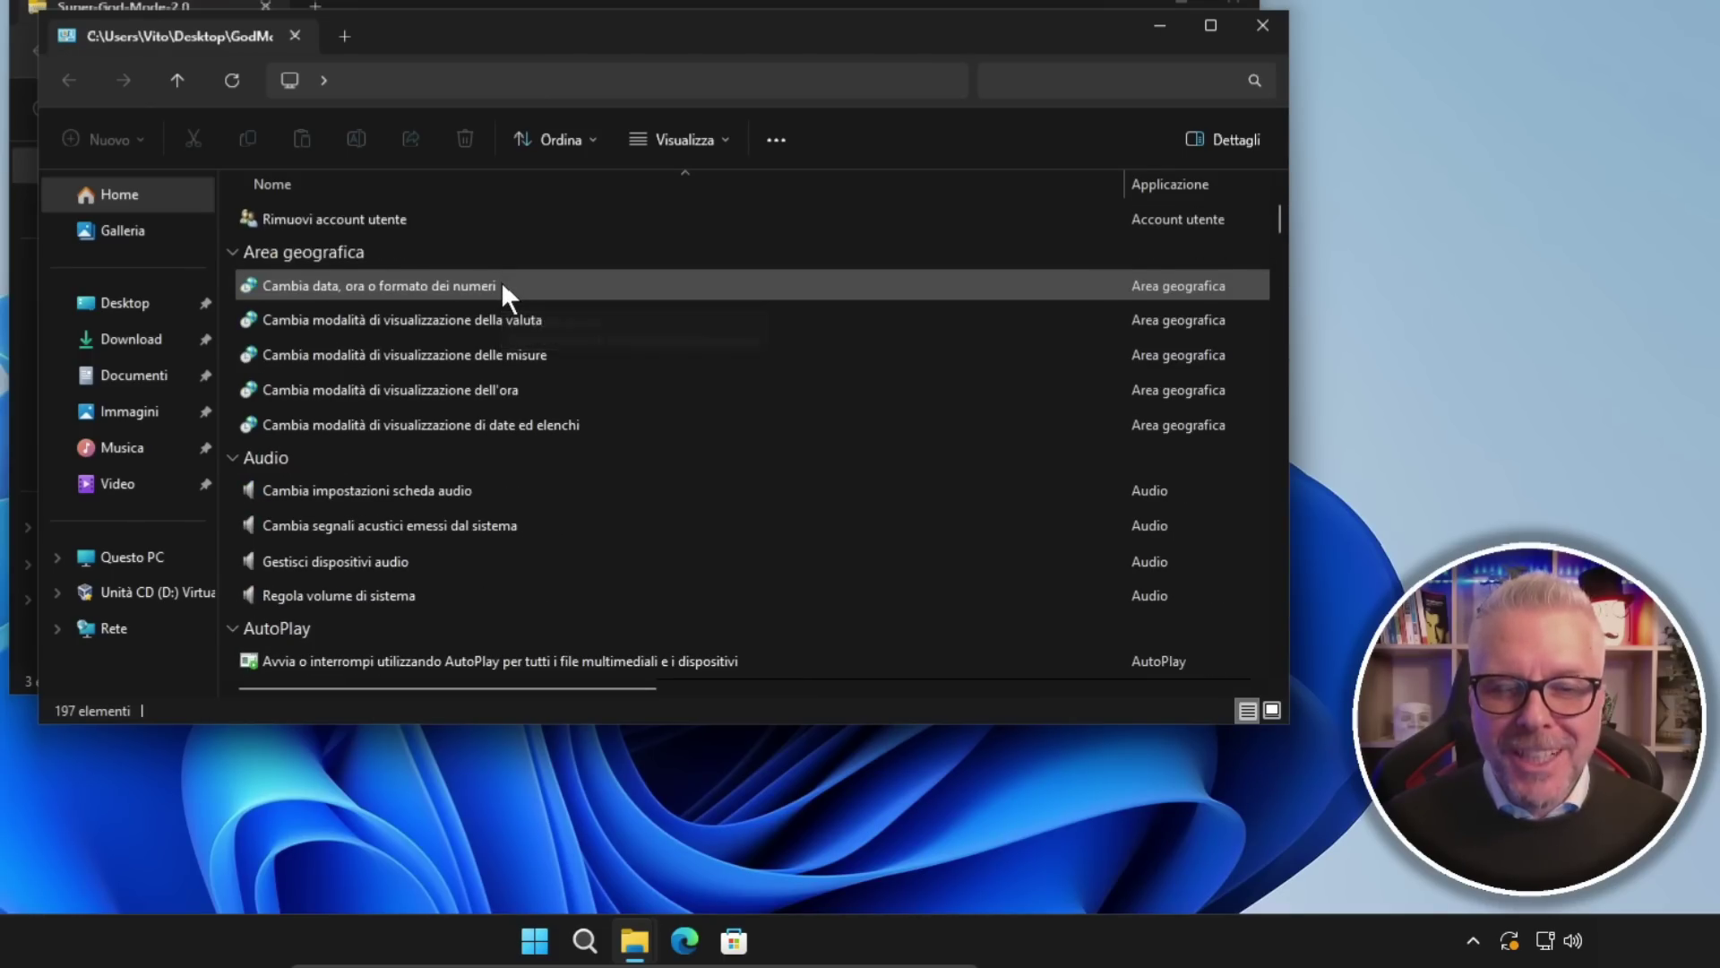
pyautogui.scroll(-5, 502, 285)
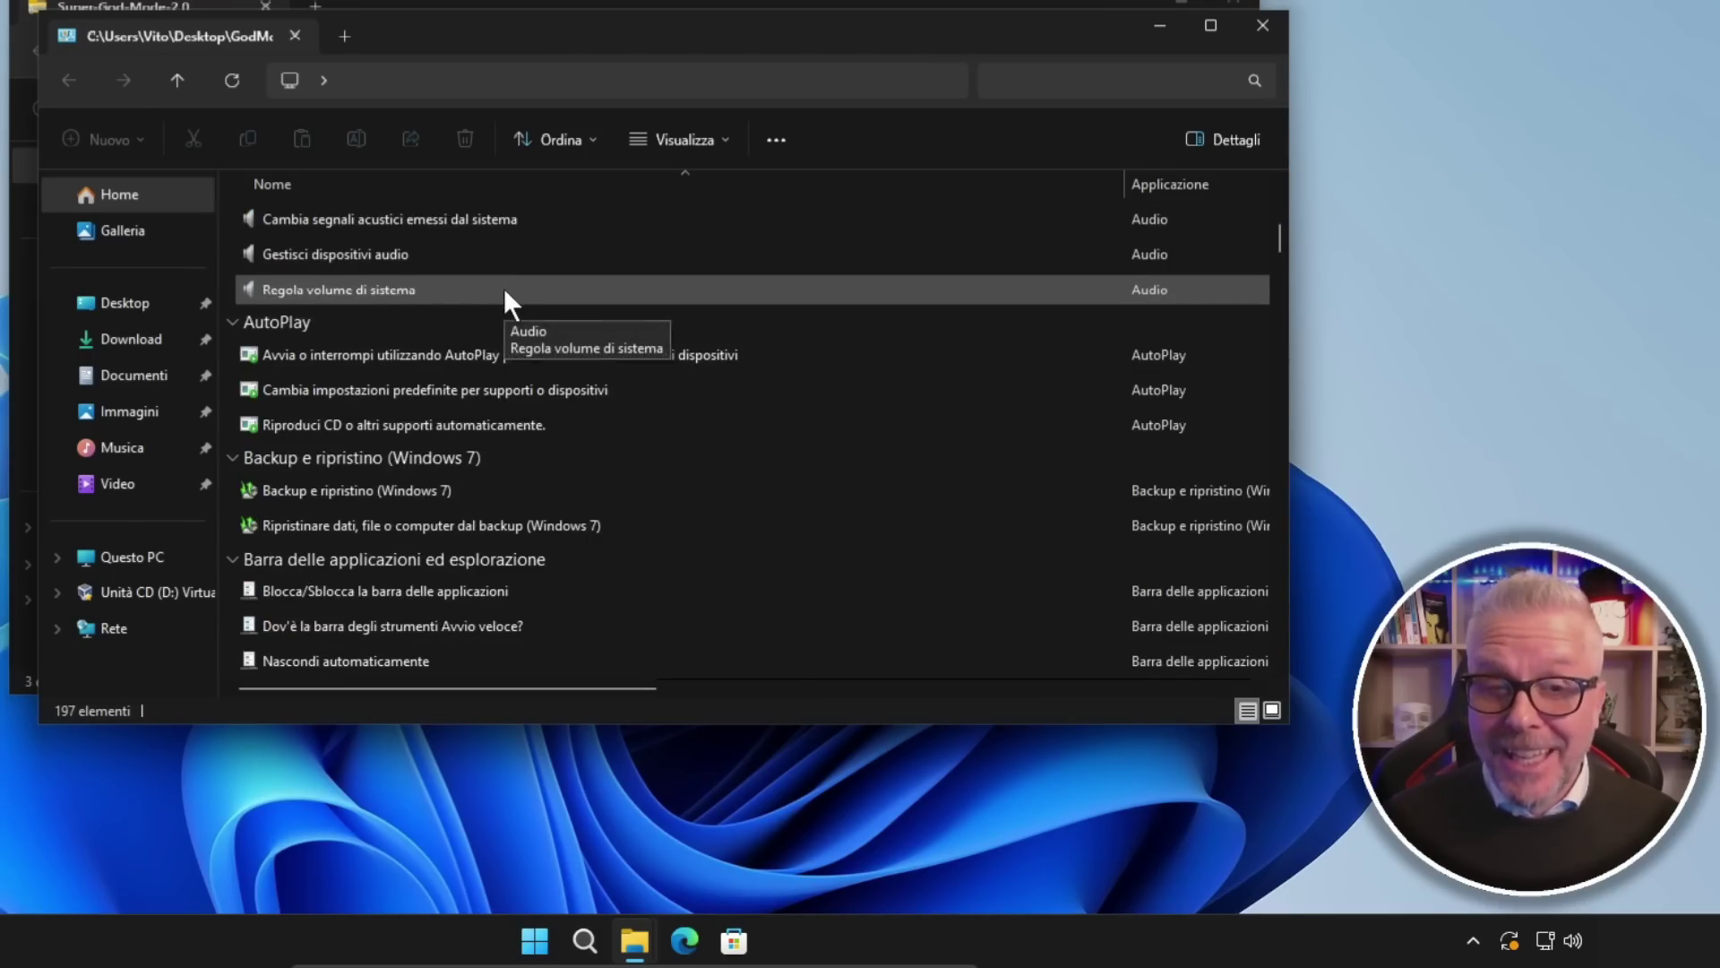
pyautogui.scroll(-1, 504, 290)
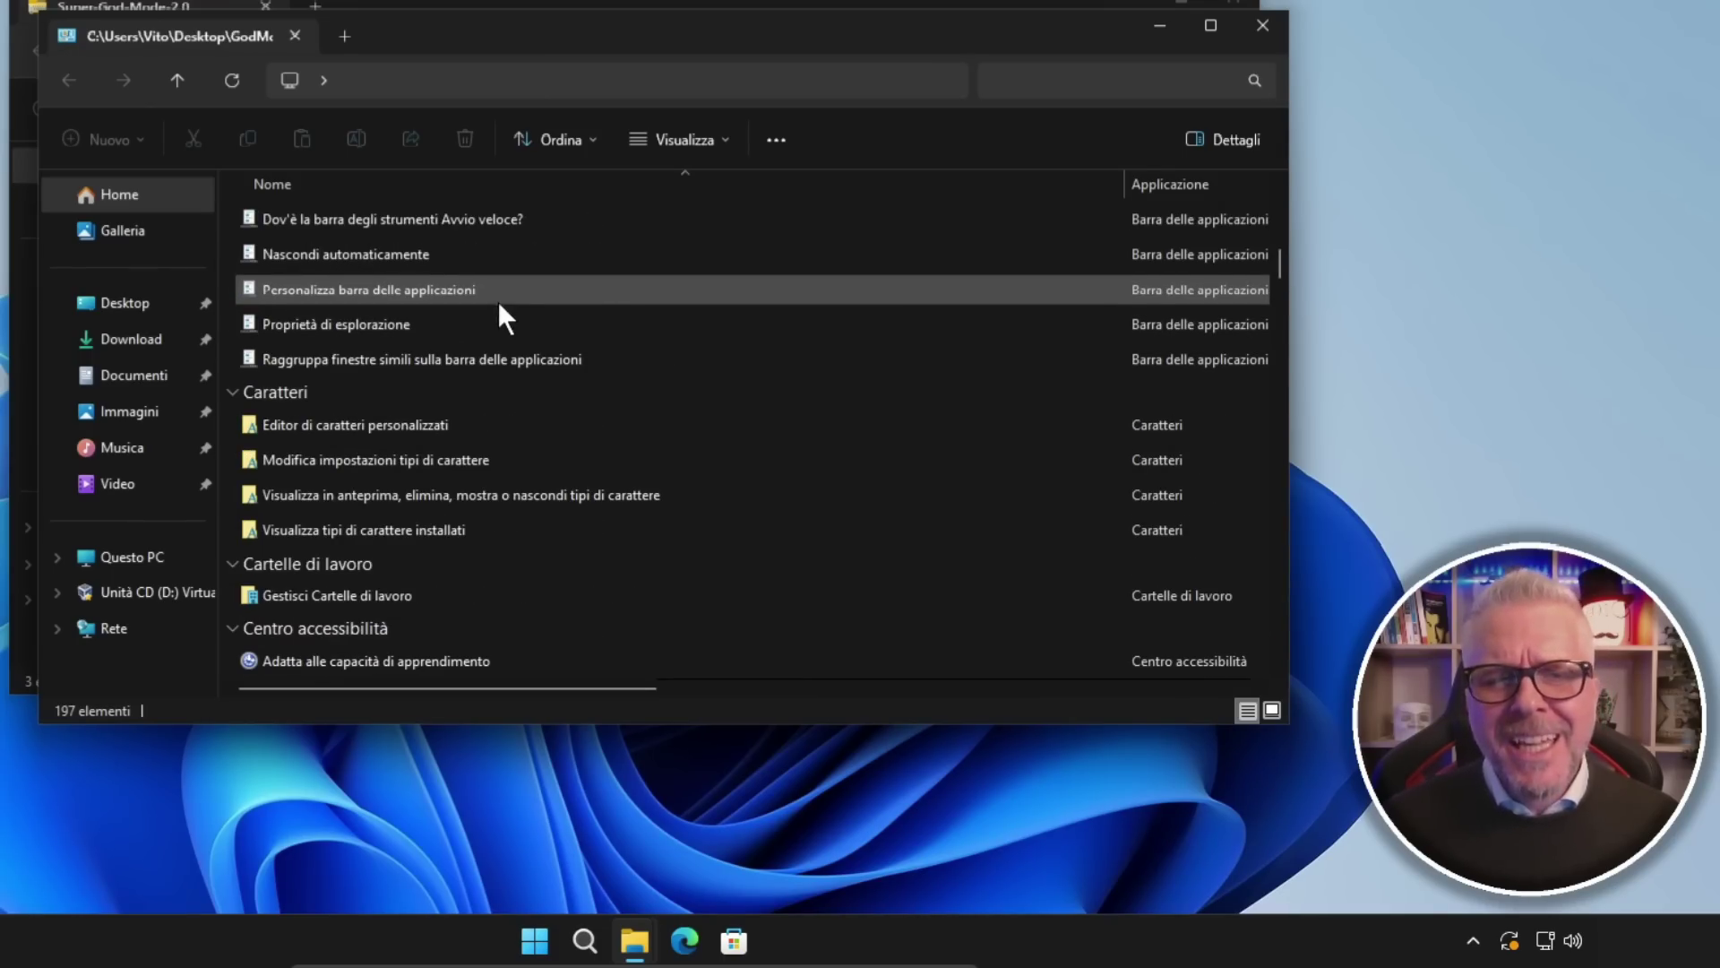
pyautogui.scroll(-3, 499, 303)
pyautogui.scroll(-12, 499, 305)
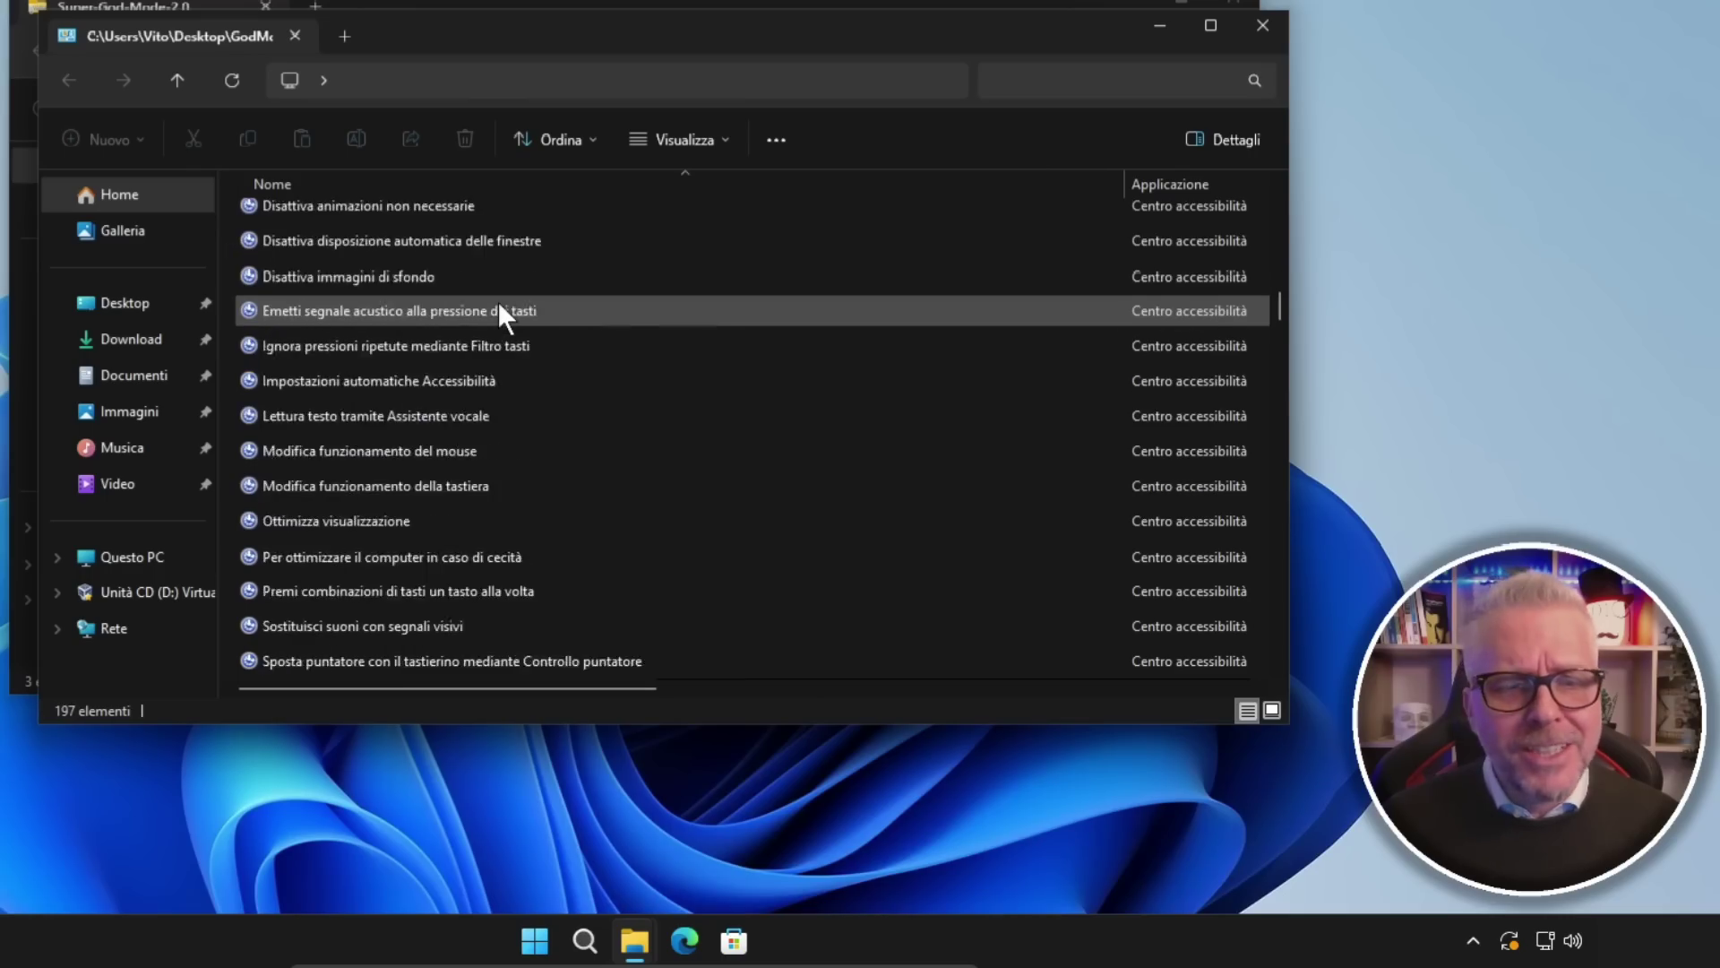
pyautogui.scroll(-13, 508, 314)
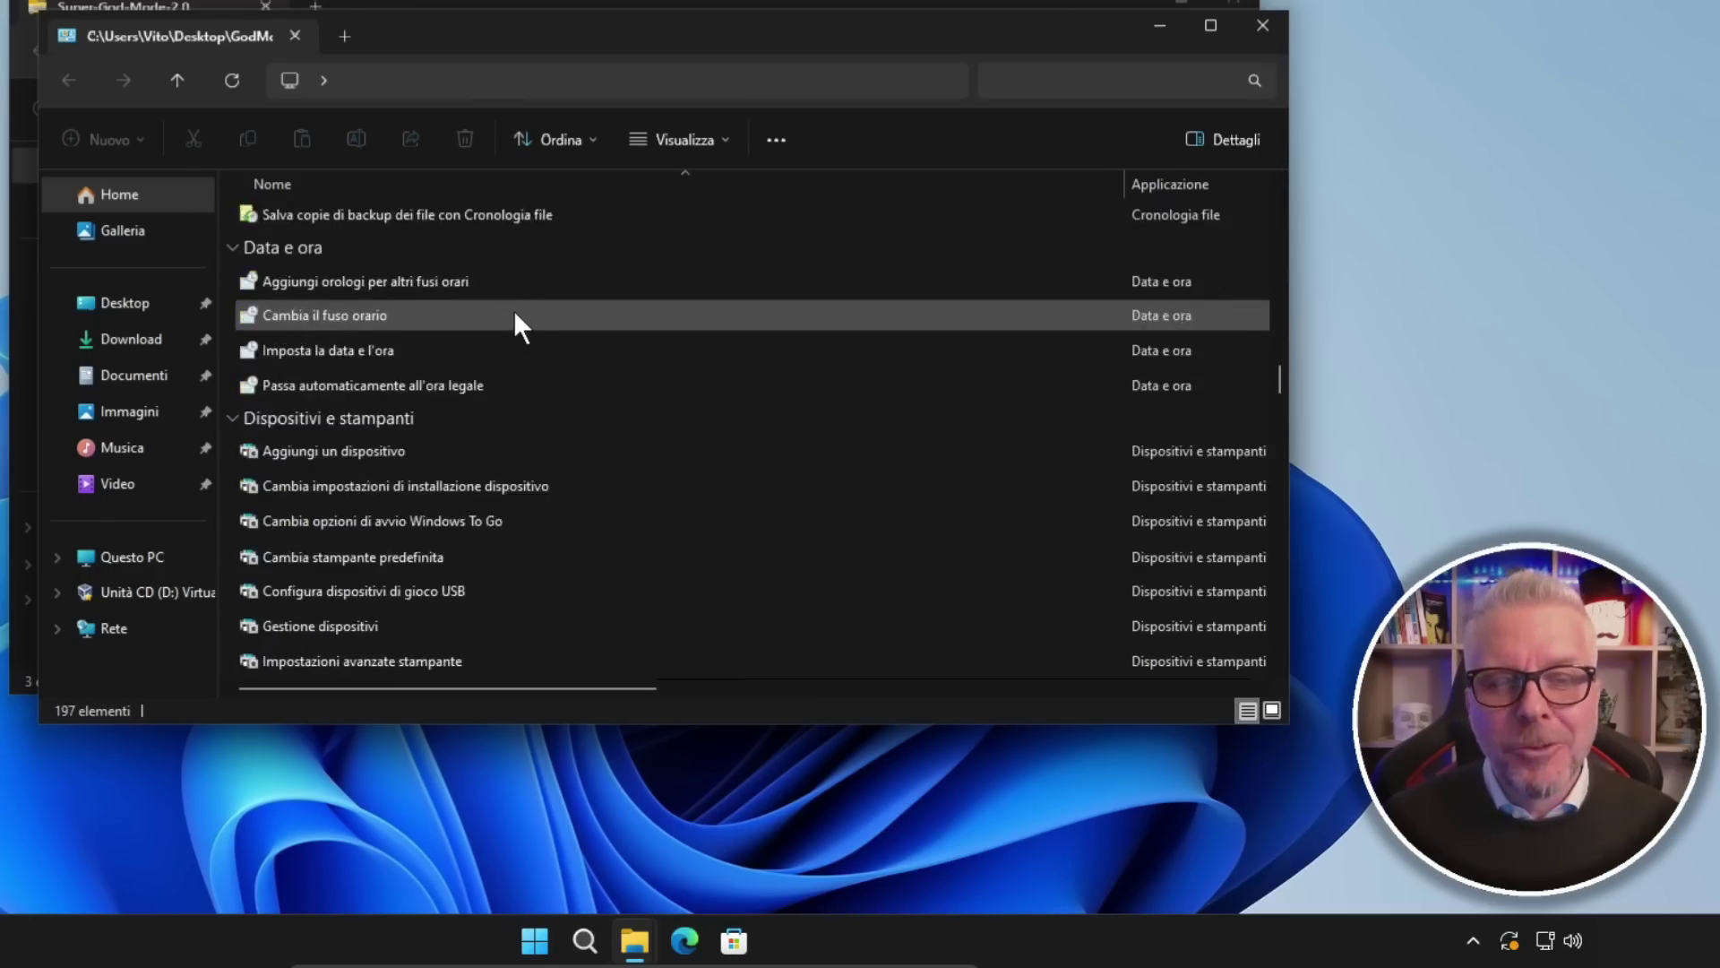
pyautogui.scroll(-13, 513, 301)
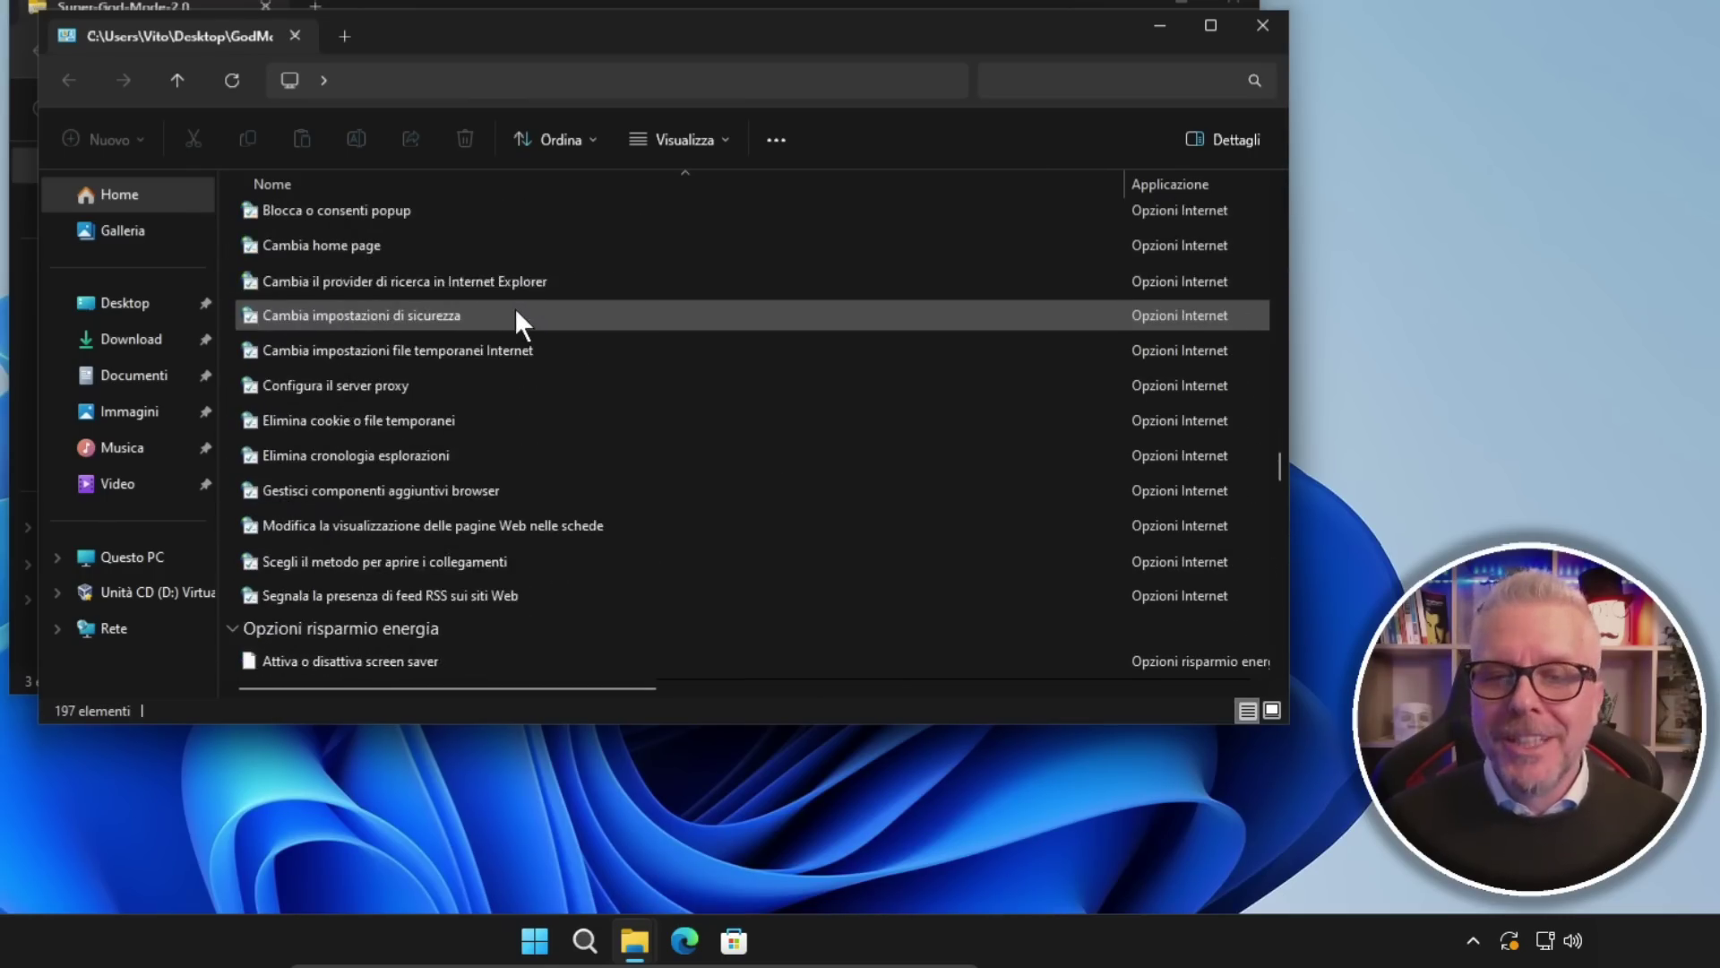
pyautogui.scroll(-13, 514, 305)
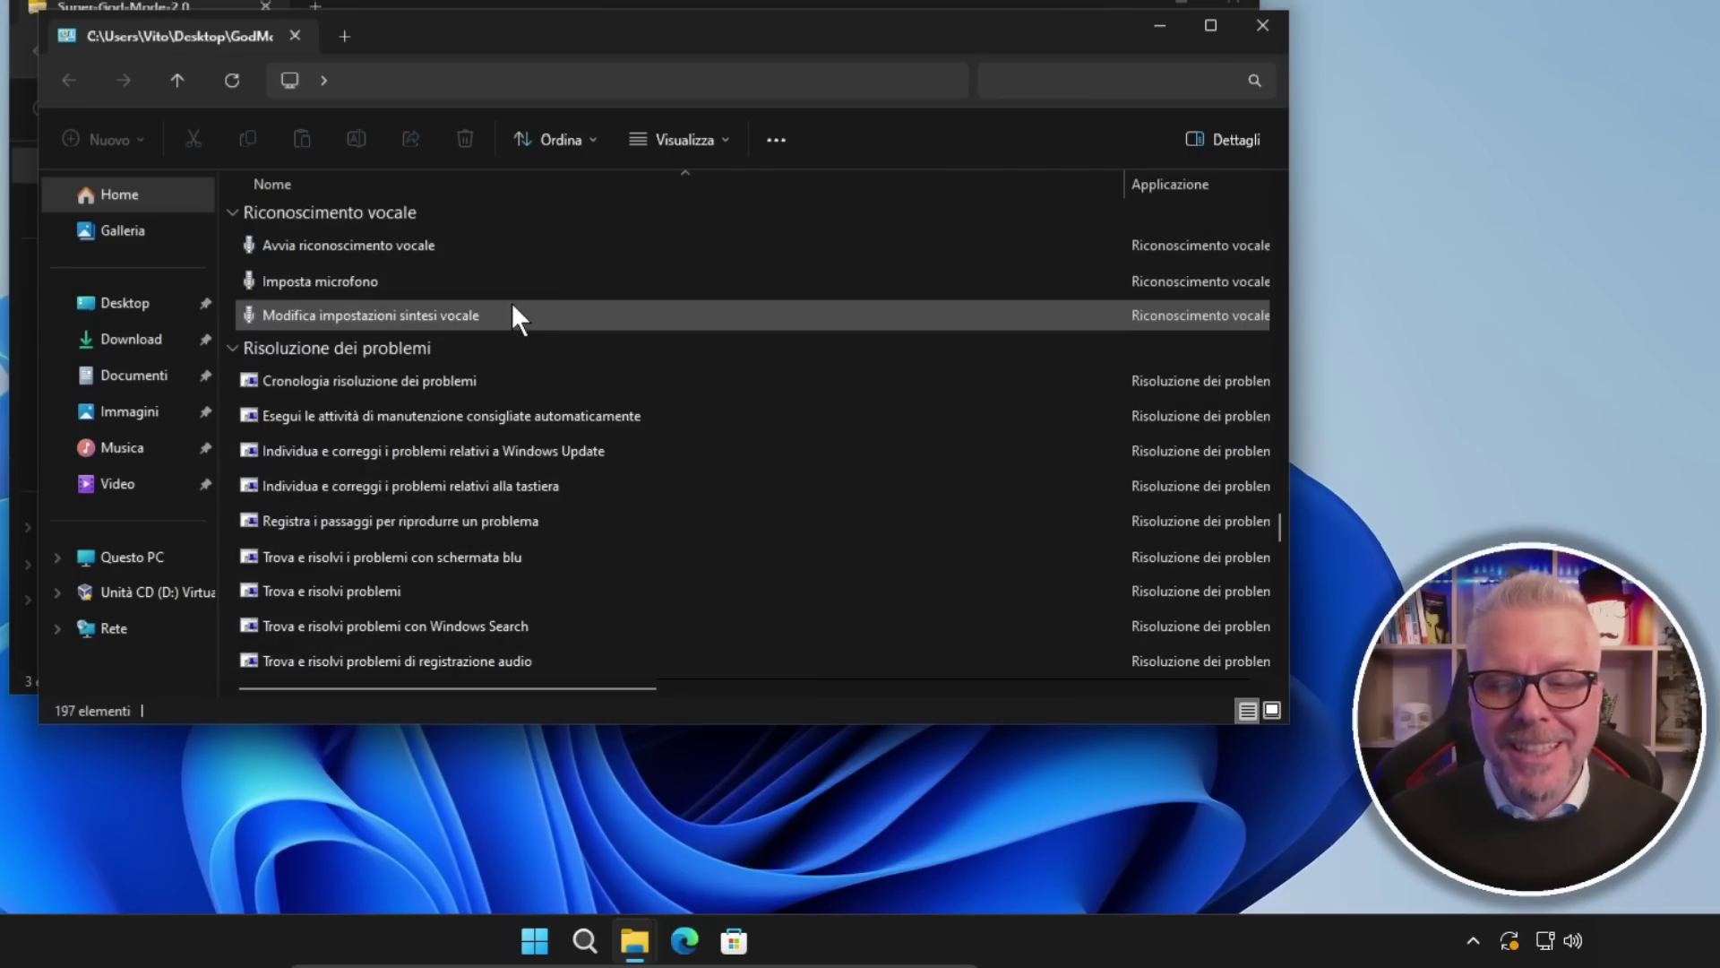
pyautogui.scroll(-10, 512, 305)
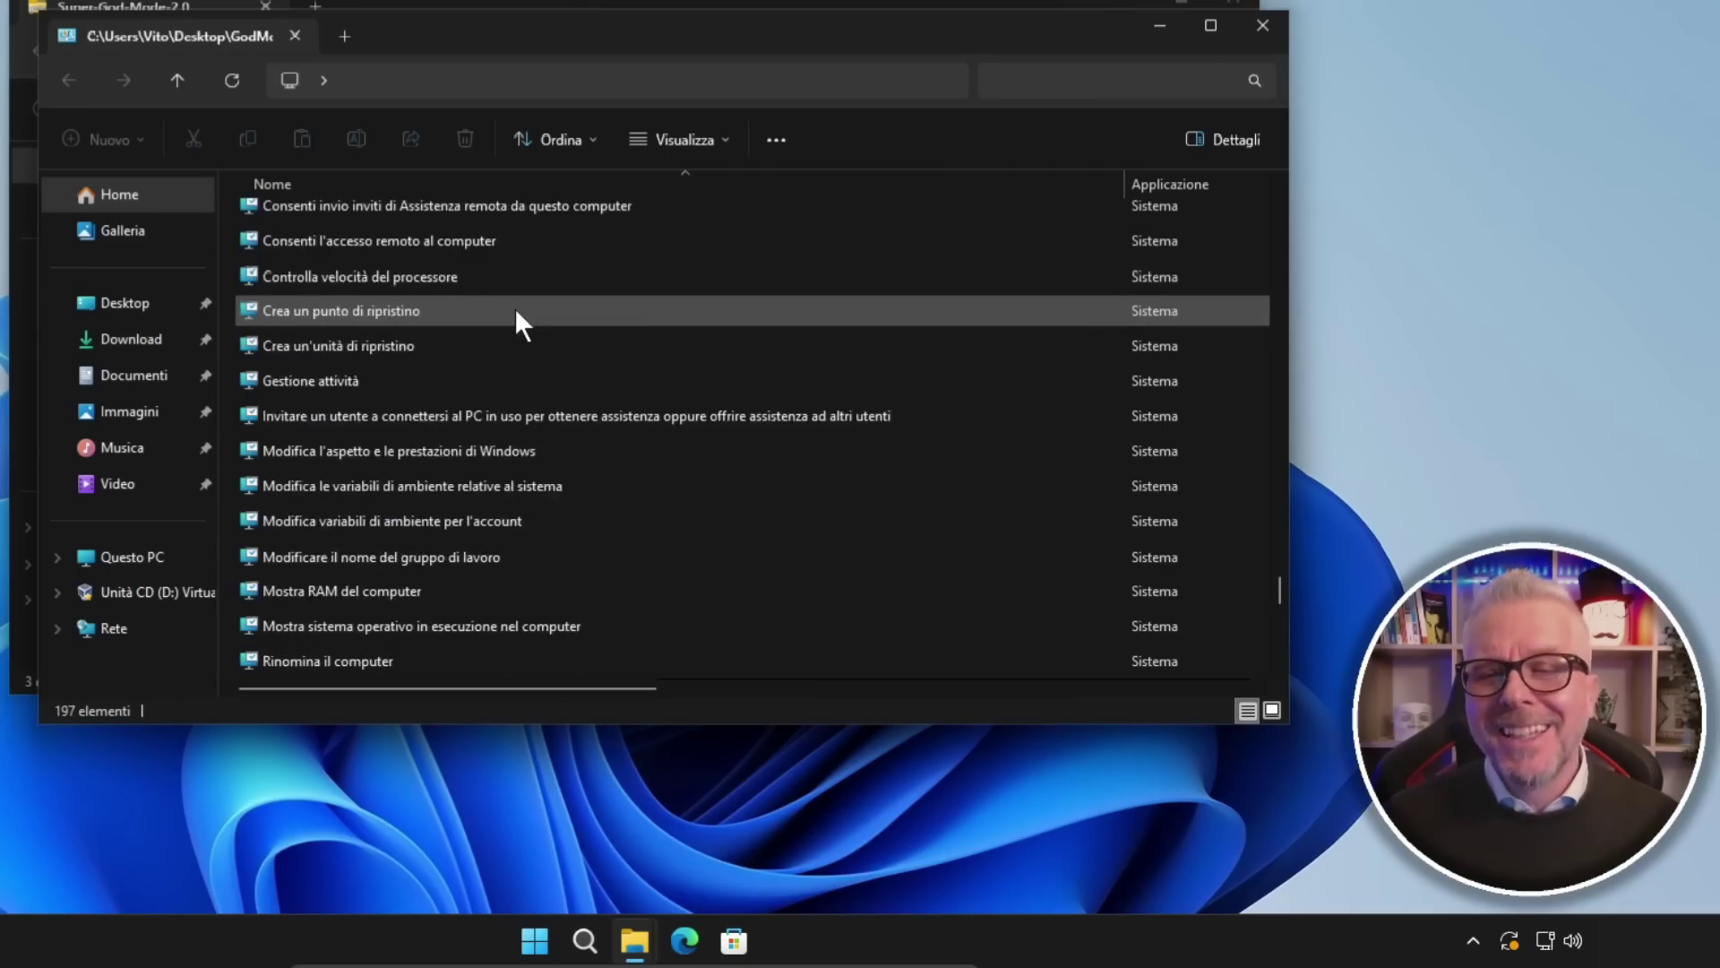
pyautogui.scroll(-4, 507, 309)
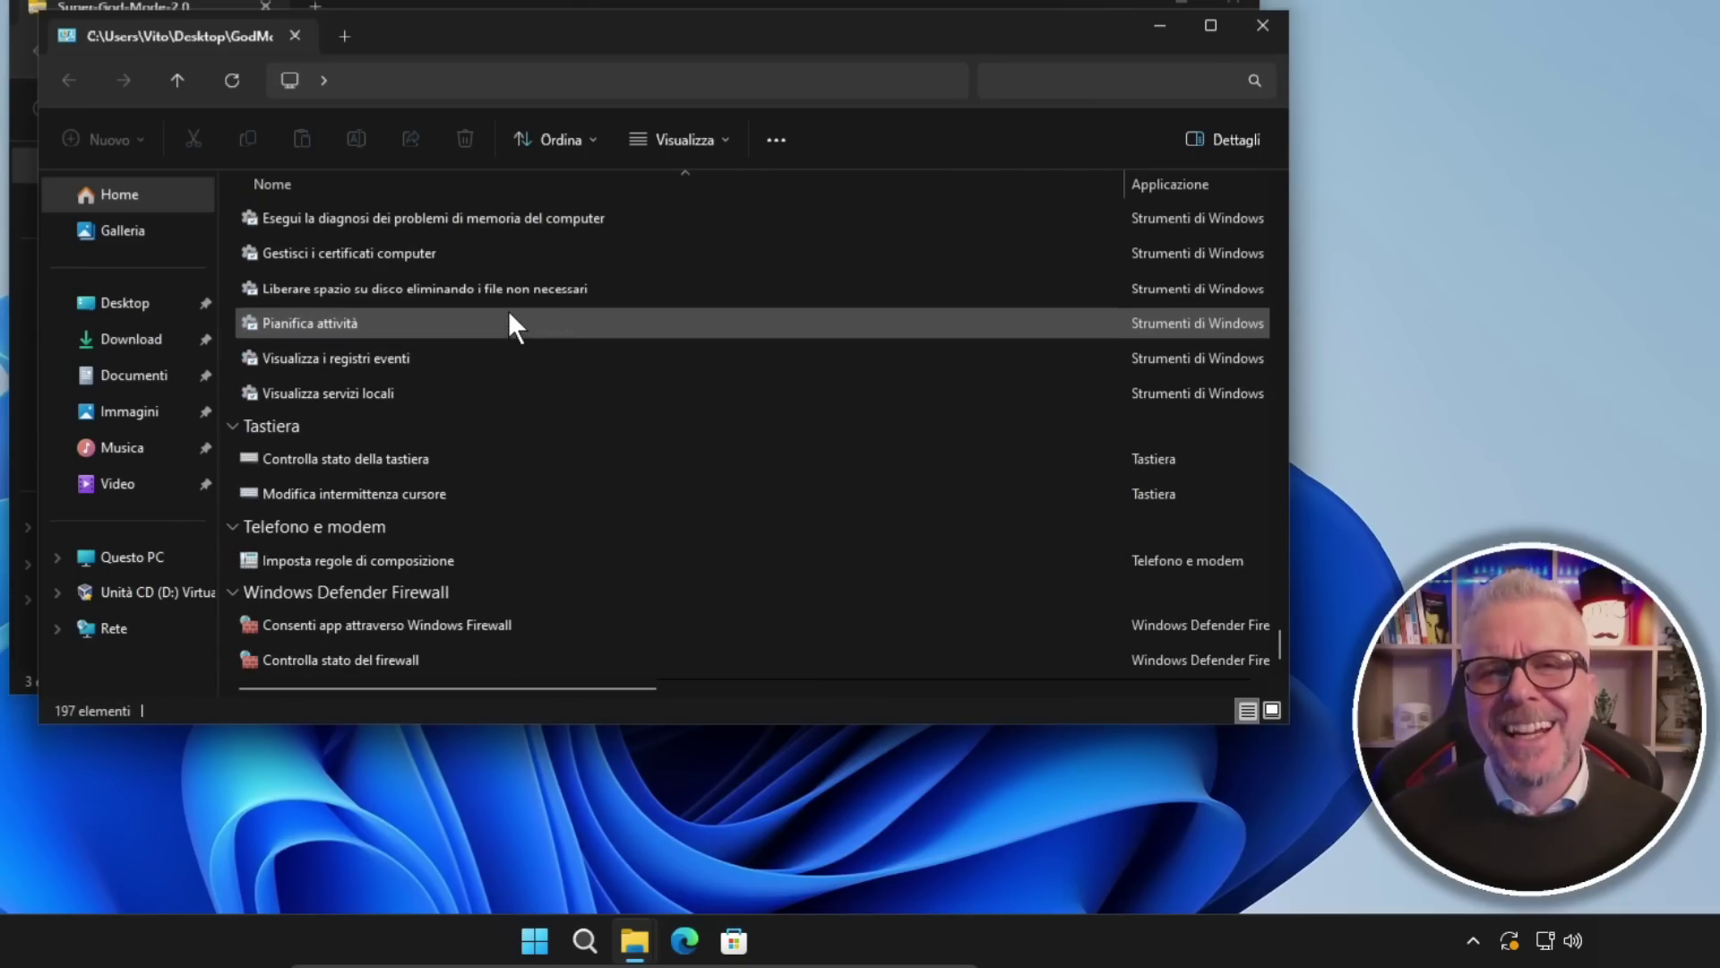